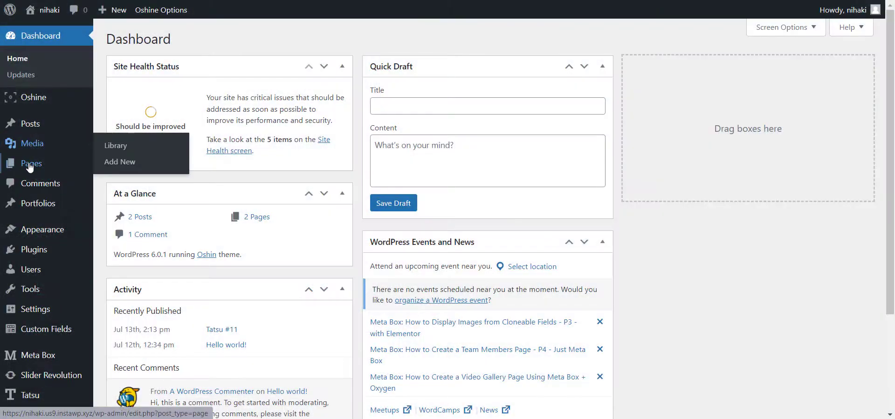
# Create a new page titled 'The Theme Shop', publish it, and return to the Pages list
pyautogui.click(31, 166)
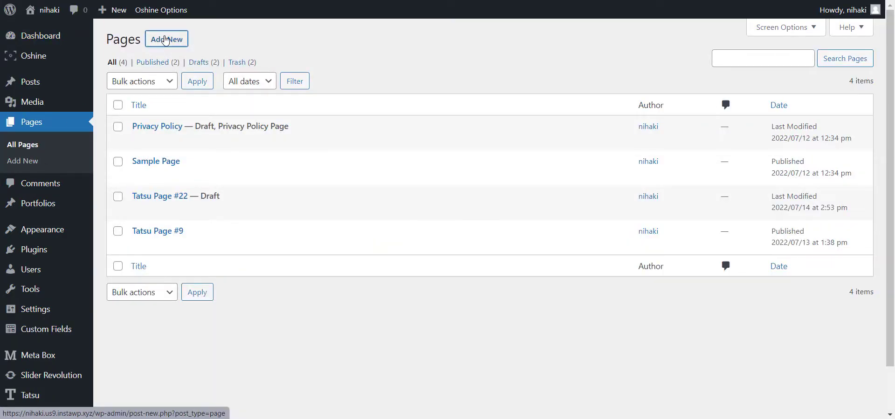
pyautogui.click(165, 40)
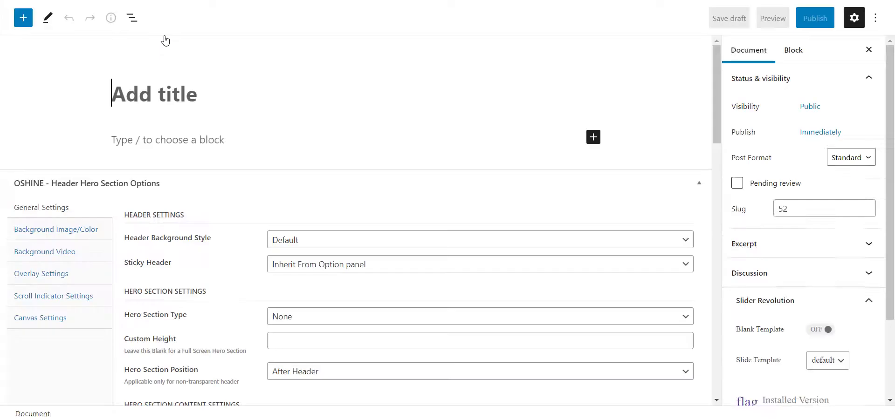
pyautogui.write('The Theme Shop')
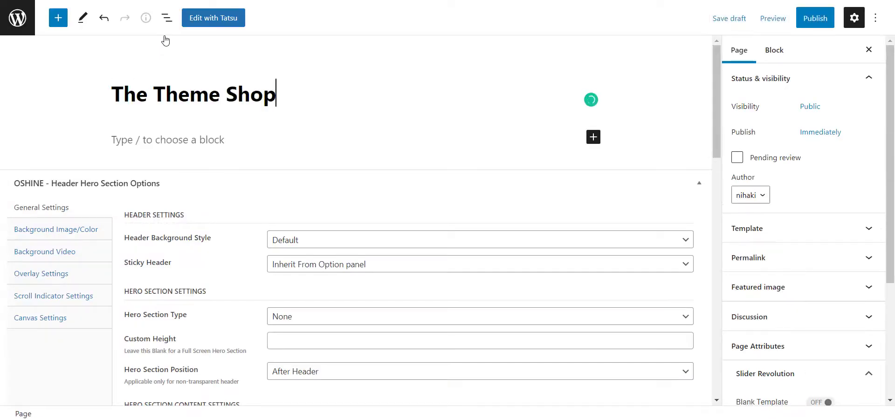
pyautogui.click(815, 19)
pyautogui.click(781, 19)
pyautogui.click(18, 17)
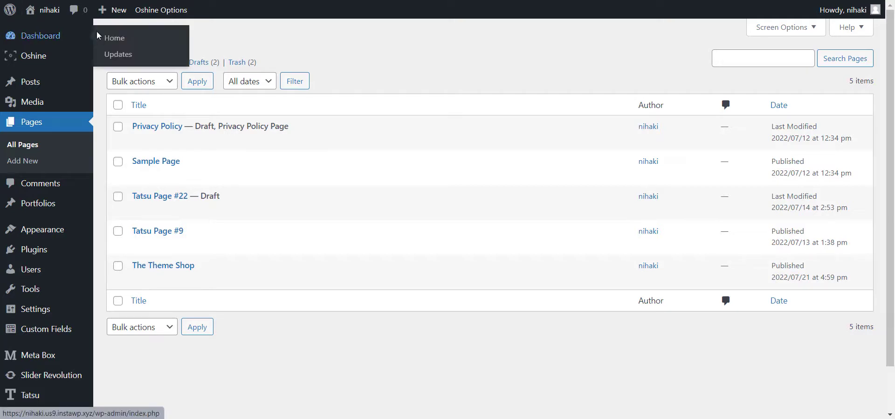
# Create a new custom field group titled 'Oshine Theme'
pyautogui.moveTo(62, 327)
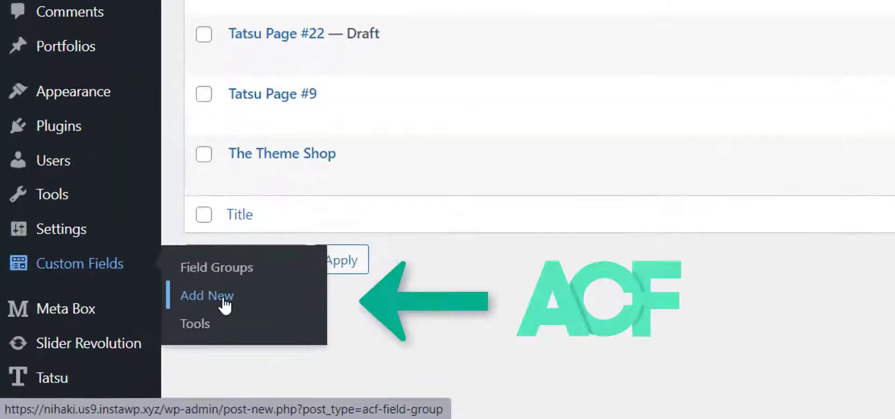
pyautogui.click(128, 350)
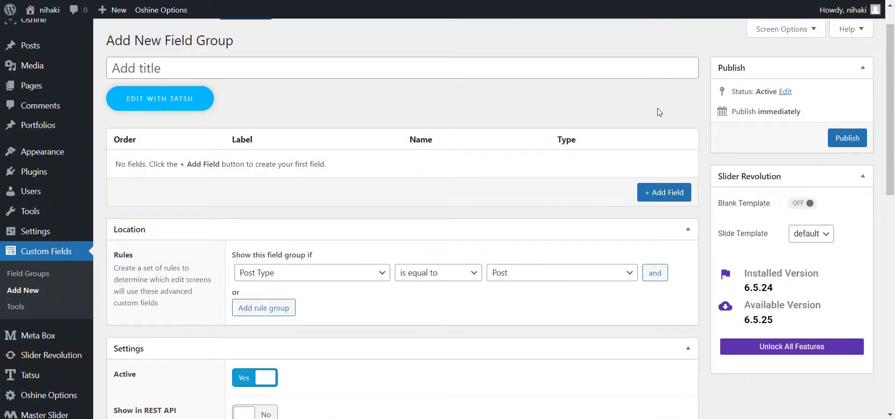
pyautogui.click(668, 71)
pyautogui.write('Os')
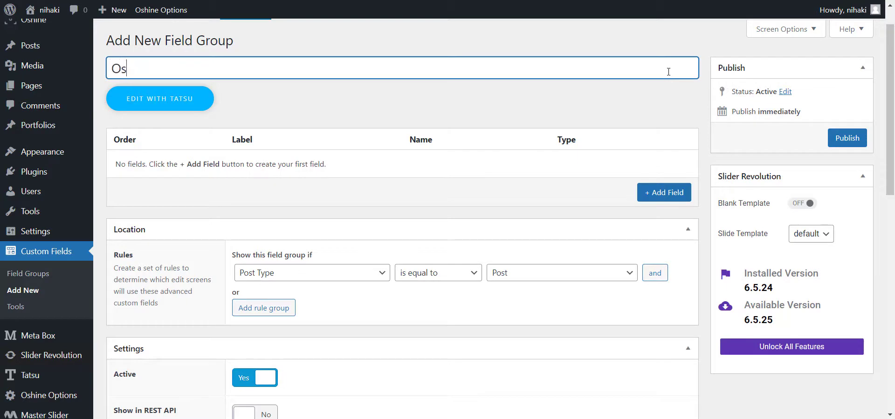
pyautogui.write('hine Theme')
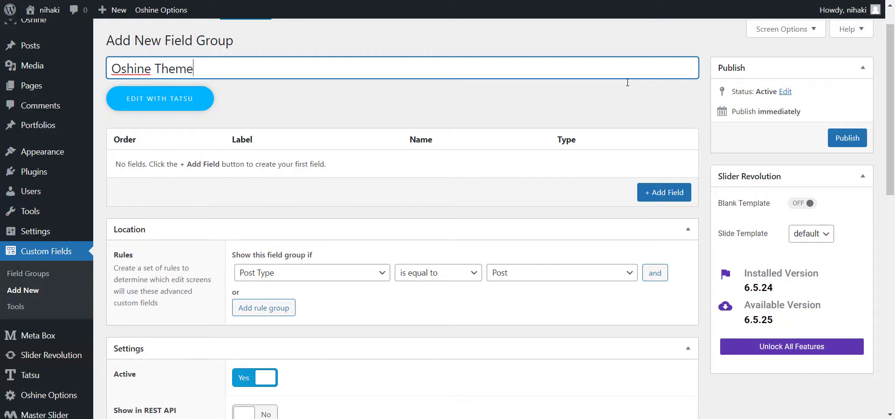
# Add a first field labelled 'Oshine - Multipurpose Creative Theme'
pyautogui.click(643, 197)
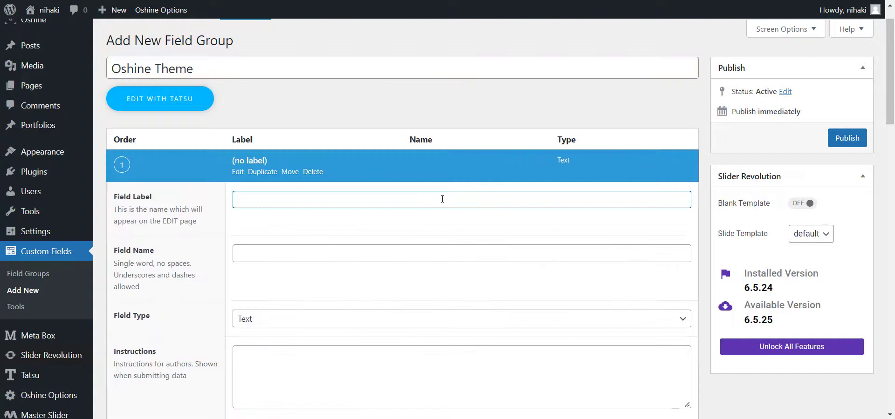
pyautogui.write('Oshine')
pyautogui.write('-')
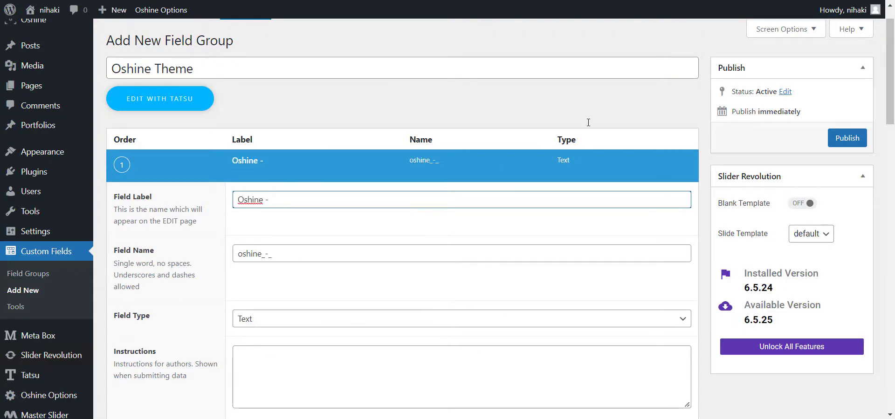
pyautogui.write('Multipurpose Creative Theme')
pyautogui.click(399, 257)
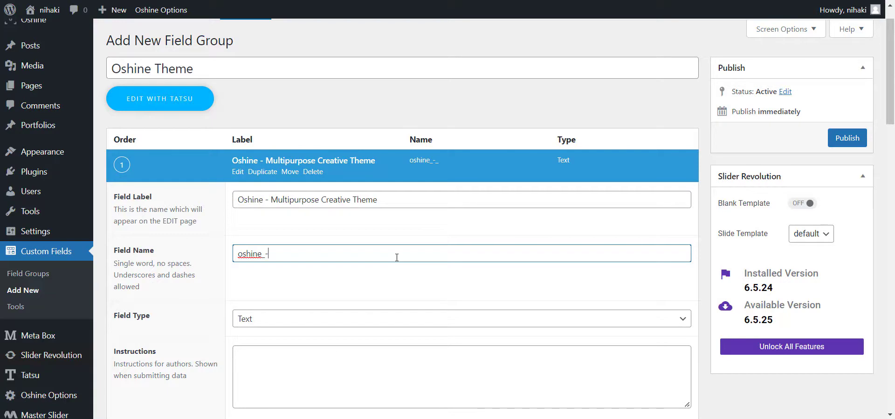
# Name the title field oshine_title and add an 'Oshine Description' Text Area field with pasted default text
pyautogui.write('title')
pyautogui.scroll(-12, 401, 280)
pyautogui.click(667, 223)
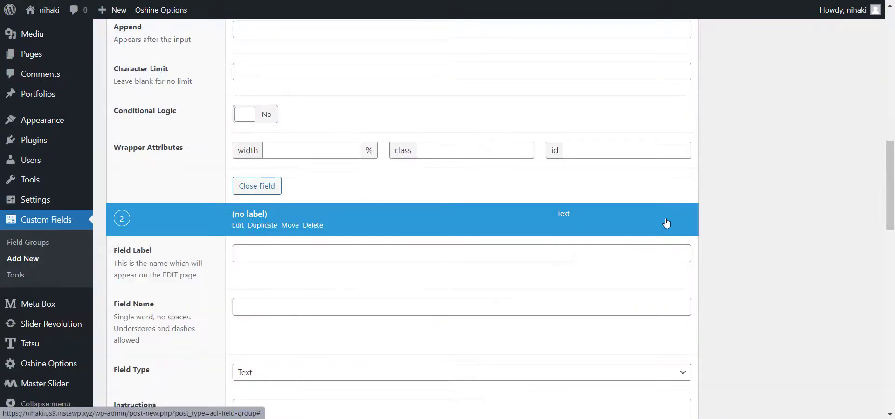
pyautogui.write('Oshine Description')
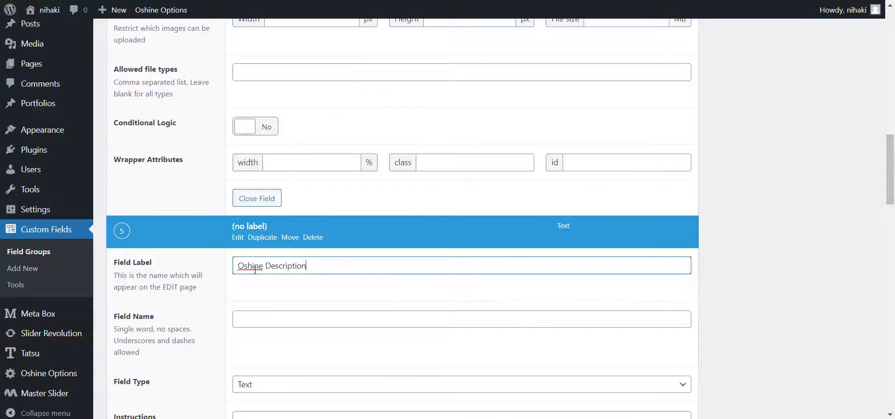
pyautogui.click(543, 319)
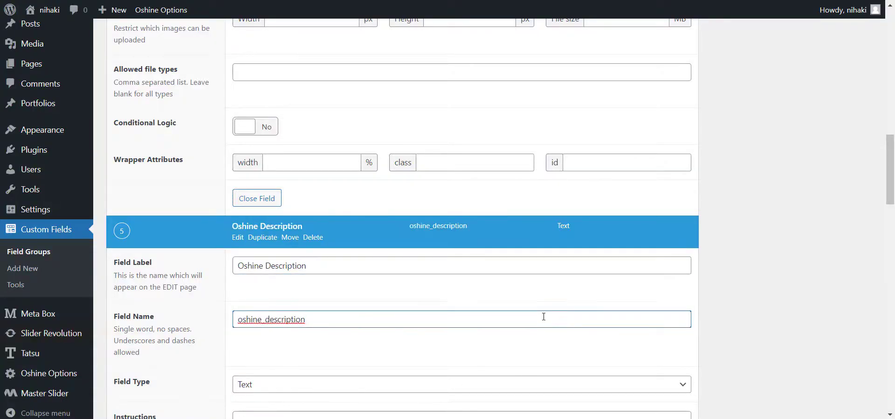
pyautogui.scroll(-5, 723, 206)
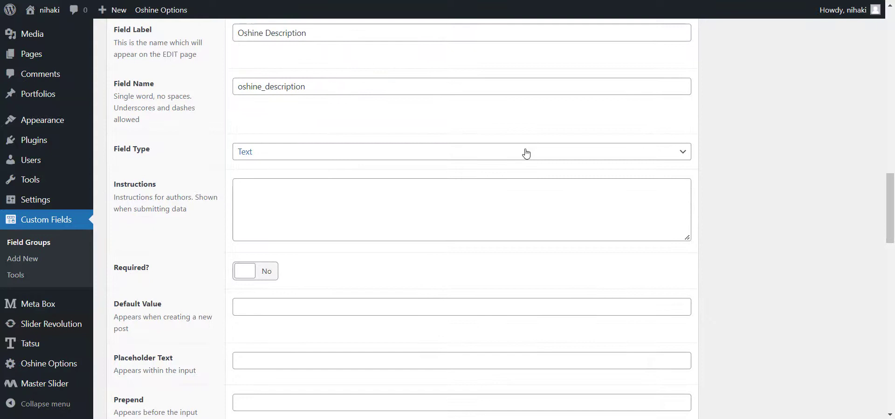
pyautogui.click(524, 154)
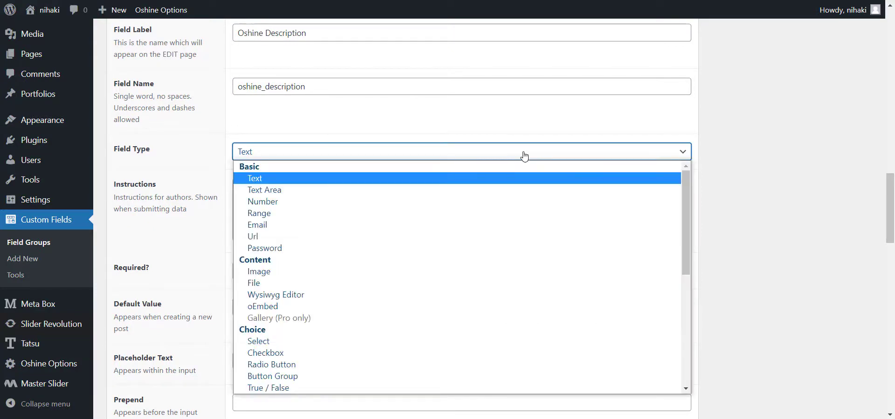
pyautogui.click(475, 190)
pyautogui.click(401, 301)
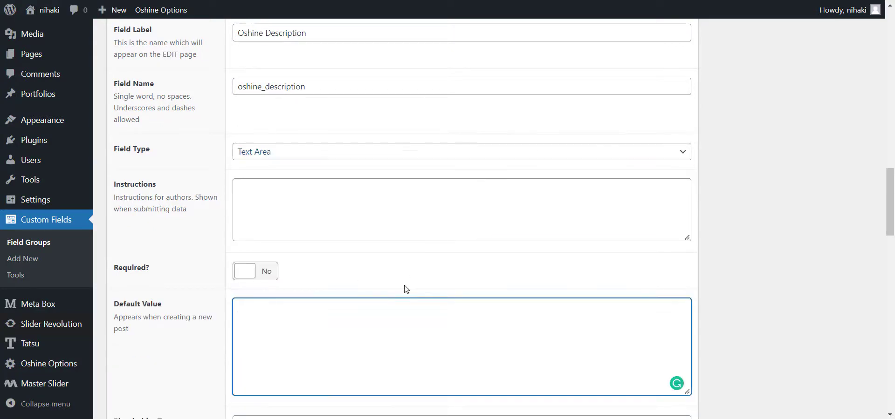
pyautogui.write('A beautiful, powerful and flexible wordpress portfolio theme that comes with 50 unique and stunning demos, suitable for all creatives, photographers and businesses. Build beautiful WordPress sites with Oshine.  Oshine is a popular, creative WordPress theme used by 30,000+ customers across the world. From Portfolio, Photography, Agency, Blog, Architecture, Business or Shop, build beautiful websites for any purpose with ease.')
pyautogui.scroll(-8, 401, 300)
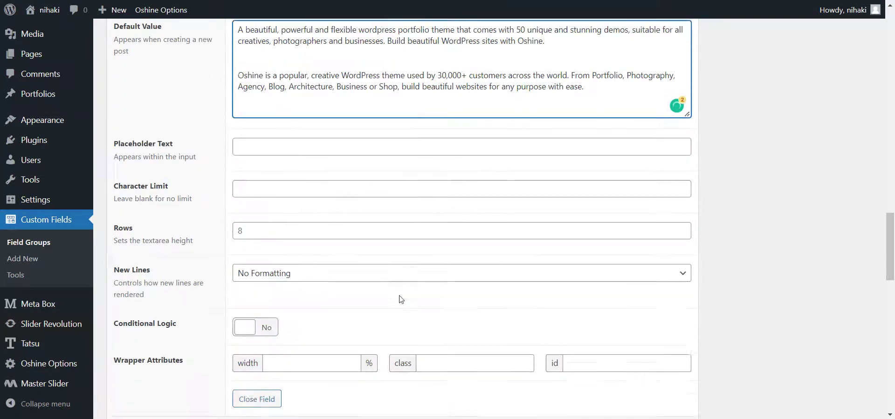
# Add an 'Oshine Shop' field named oshine_shop of type Url
pyautogui.click(653, 299)
pyautogui.scroll(-3, 736, 299)
pyautogui.write('O')
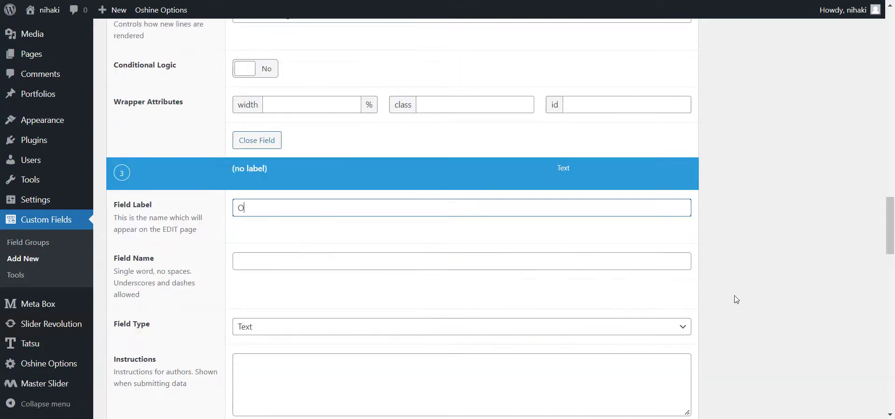
pyautogui.write('shine Shop')
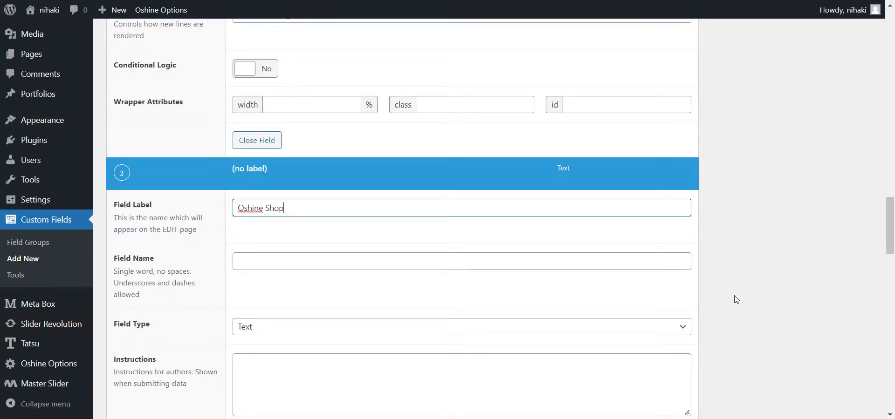
pyautogui.click(665, 266)
pyautogui.click(479, 332)
pyautogui.click(413, 172)
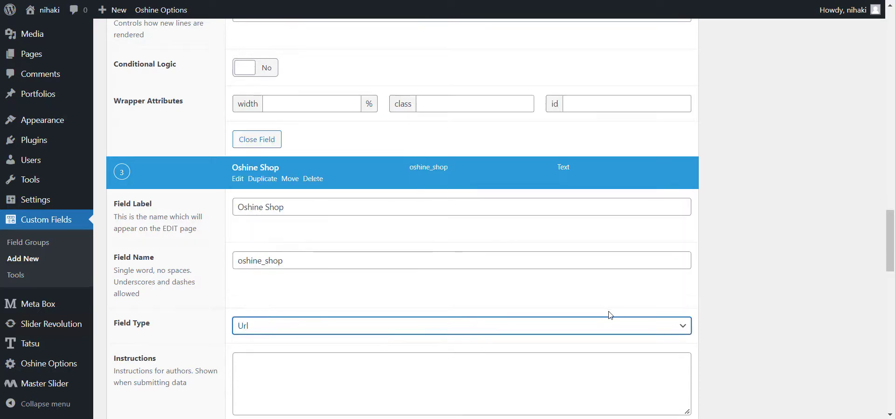
pyautogui.scroll(-8, 610, 316)
# Add an 'Oshine Image' field of type Image
pyautogui.click(678, 217)
pyautogui.click(578, 249)
pyautogui.write('Oshine')
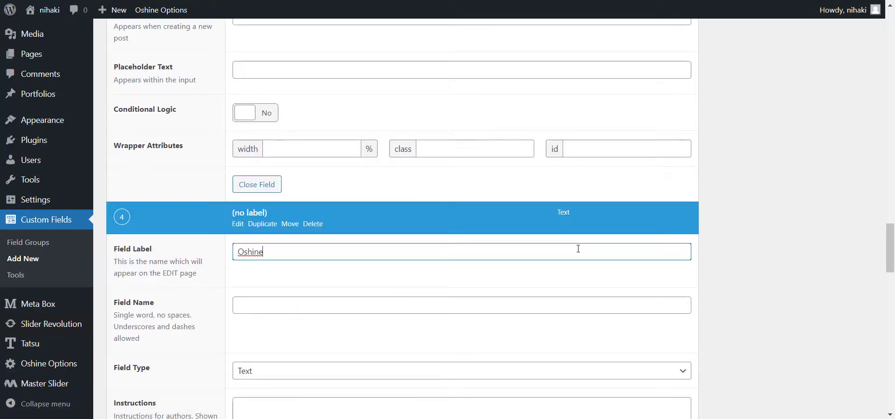
pyautogui.write(' Image')
pyautogui.scroll(-2, 578, 247)
pyautogui.click(539, 255)
pyautogui.click(509, 252)
pyautogui.scroll(-4, 509, 250)
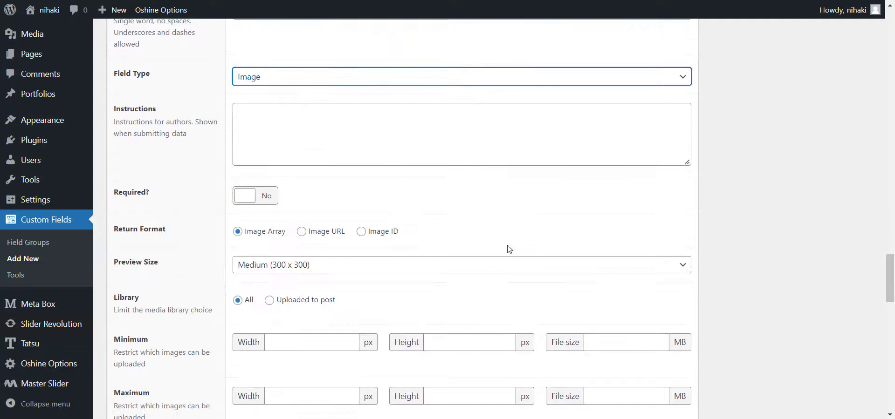
pyautogui.scroll(-10, 510, 249)
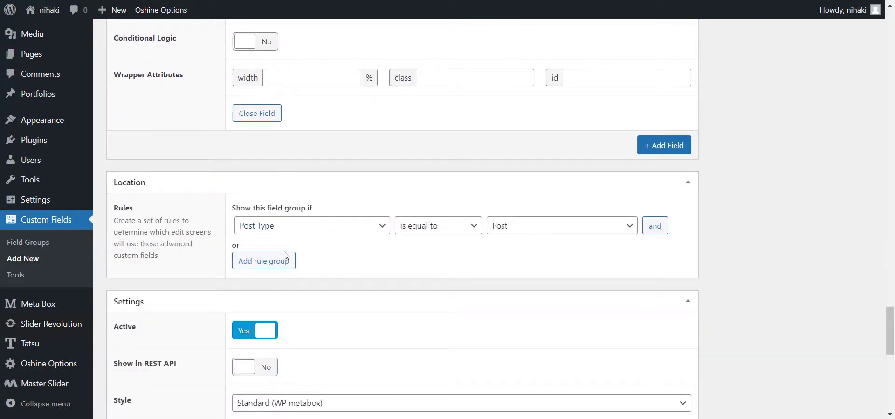
# Add a location rule Page is equal to The Theme Shop and publish the group
pyautogui.click(286, 259)
pyautogui.click(260, 262)
pyautogui.scroll(-1, 296, 200)
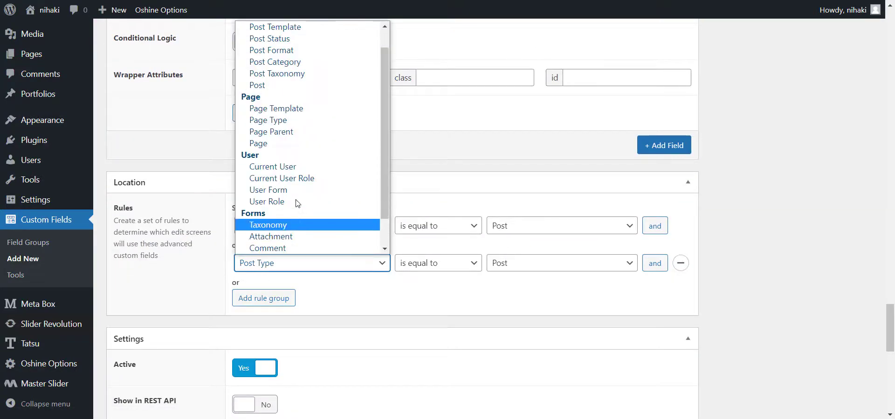
pyautogui.click(306, 143)
pyautogui.click(552, 262)
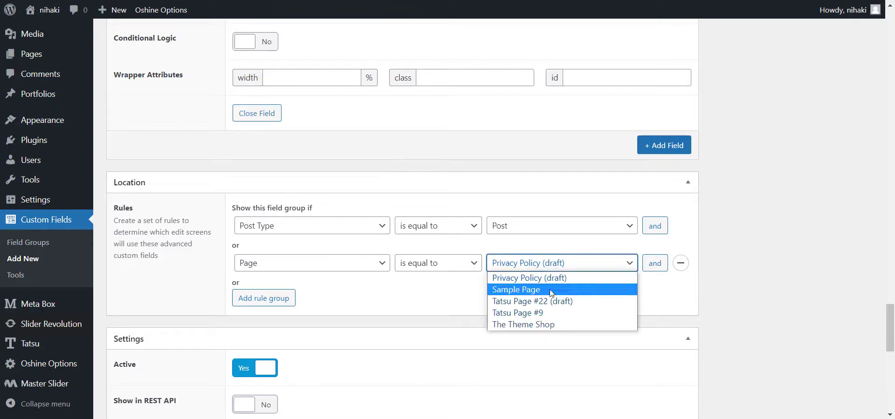
pyautogui.click(548, 324)
pyautogui.scroll(15, 805, 323)
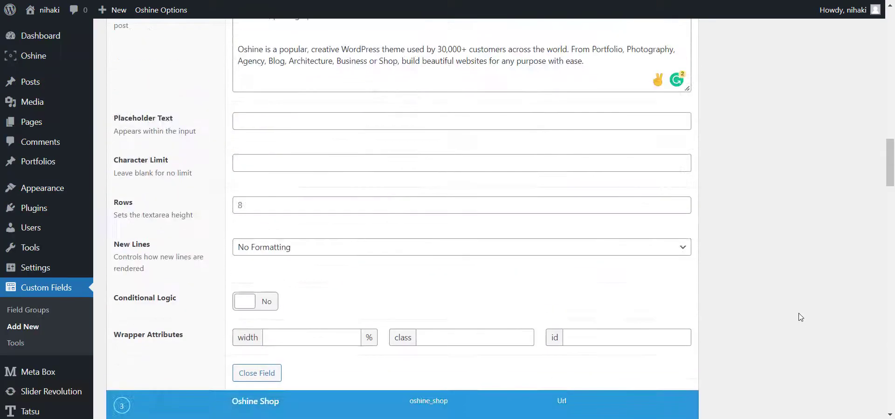
pyautogui.scroll(10, 800, 318)
pyautogui.click(832, 176)
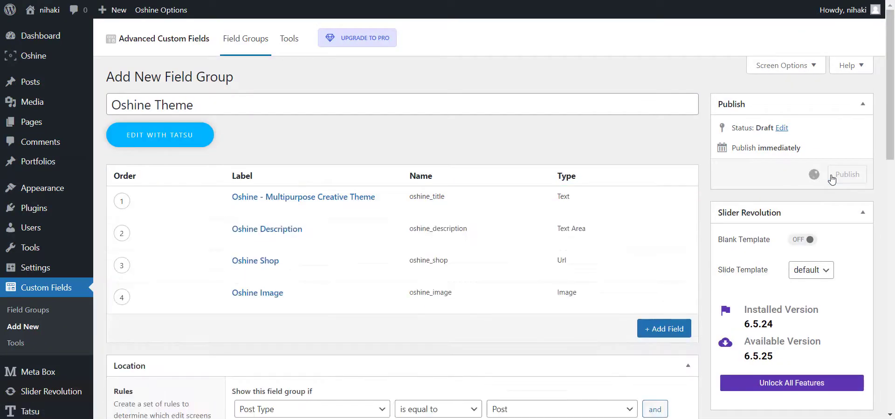
# Start an 'Exponent Theme' field group with a first field labelled 'Exponent - Modern Business Theme', name ending '_title'
pyautogui.click(233, 78)
pyautogui.click(400, 78)
pyautogui.write('Exponen')
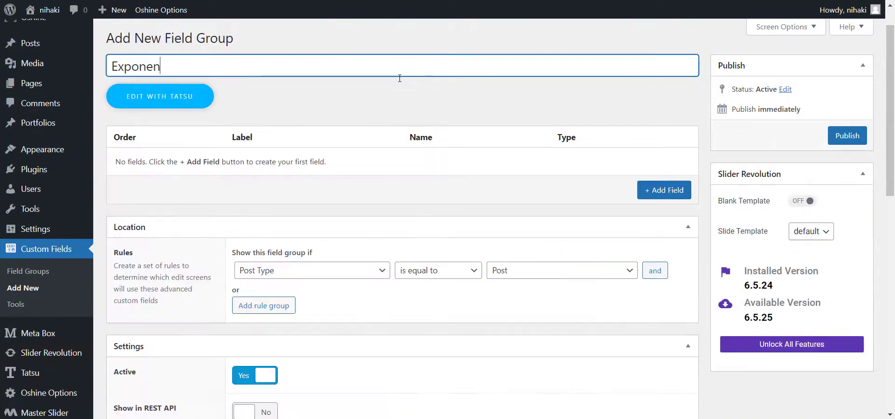
pyautogui.write('t Theme')
pyautogui.click(664, 191)
pyautogui.write('Exponent - Modern Business Theme')
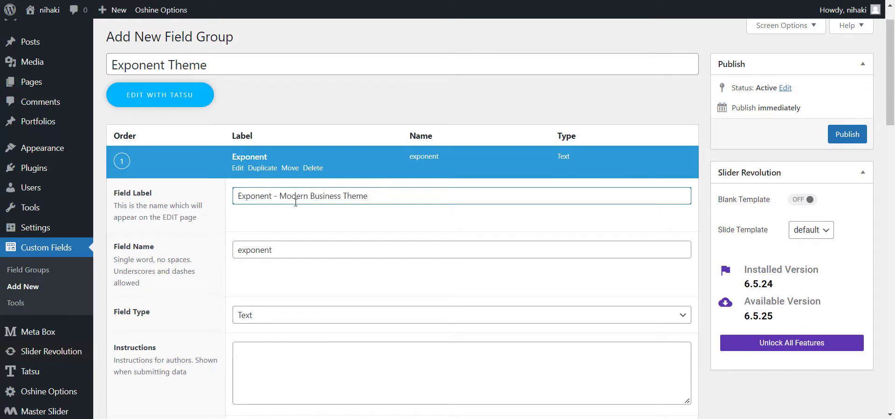
pyautogui.click(355, 254)
pyautogui.write('_title')
pyautogui.scroll(-10, 658, 270)
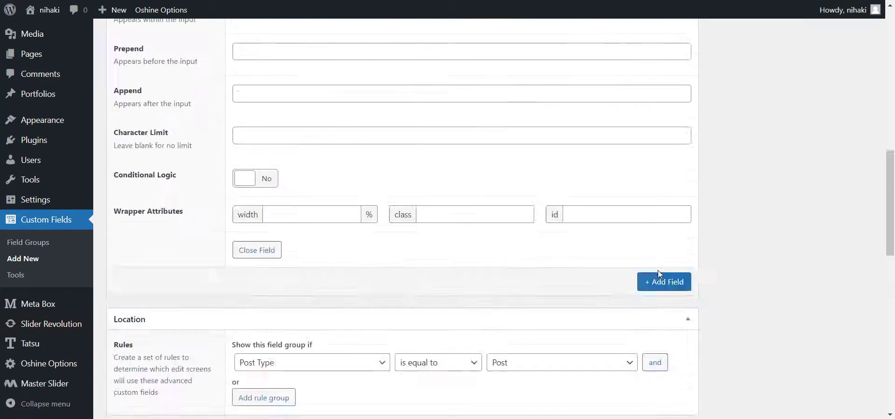
# Add an 'Exponent Description' field of type Text Area
pyautogui.click(663, 337)
pyautogui.write('Exponent Description')
pyautogui.scroll(-1, 525, 155)
pyautogui.click(508, 146)
pyautogui.click(451, 188)
pyautogui.scroll(-8, 751, 304)
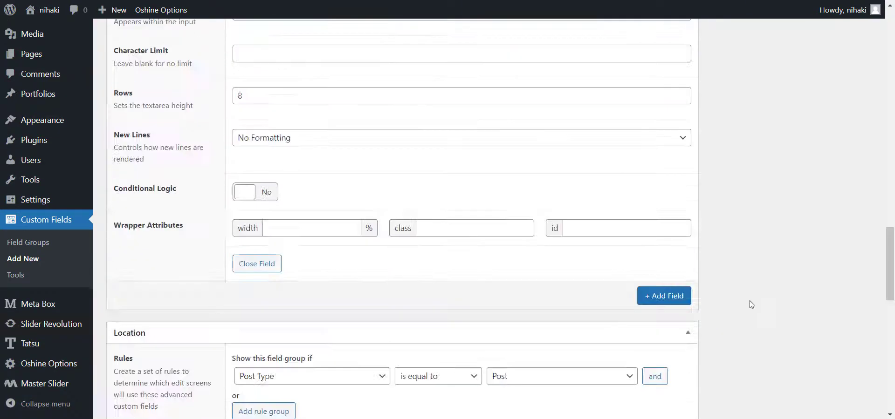
# Add an 'Exponent Shop' field of type Url
pyautogui.click(664, 295)
pyautogui.scroll(-1, 653, 271)
pyautogui.write('Exponent Shop')
pyautogui.click(513, 158)
pyautogui.click(466, 251)
pyautogui.scroll(-8, 699, 270)
# Add an 'Exponent Image' field of type Image
pyautogui.click(662, 275)
pyautogui.scroll(-4, 726, 308)
pyautogui.write('Exponent Image')
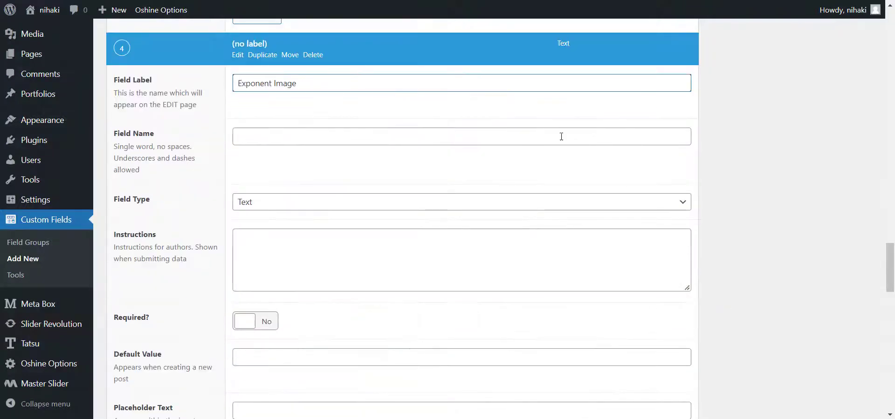
pyautogui.click(536, 202)
pyautogui.click(489, 61)
pyautogui.scroll(-10, 729, 273)
# Set the group's location rule to Page and publish the Exponent Theme group
pyautogui.click(263, 268)
pyautogui.click(309, 268)
pyautogui.click(261, 176)
pyautogui.scroll(20, 678, 314)
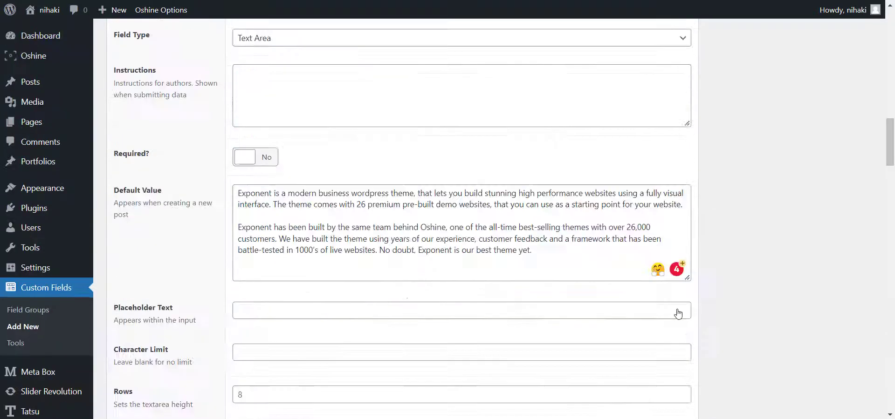
pyautogui.click(842, 172)
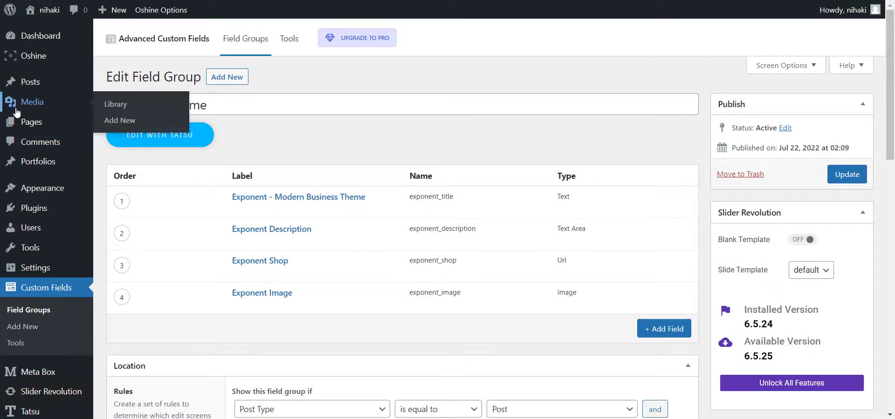
# Open The Theme Shop from All Pages and preview it in a new tab
pyautogui.click(114, 125)
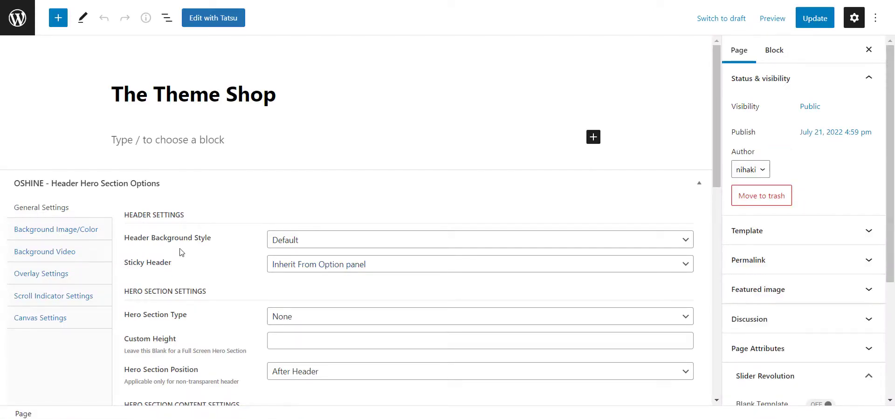
pyautogui.click(773, 18)
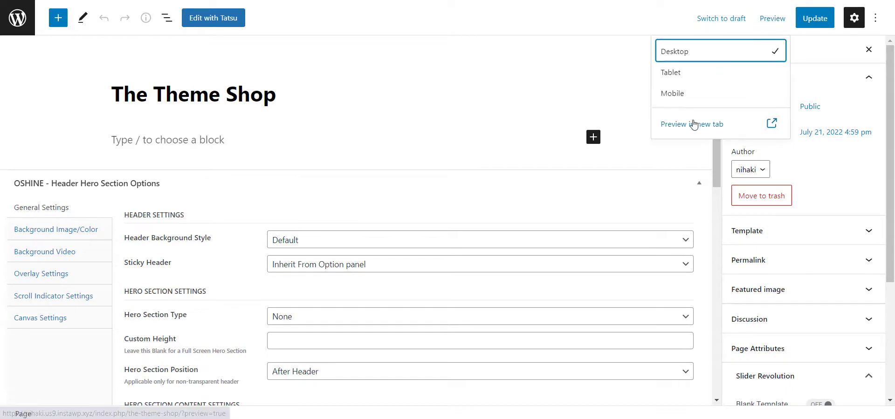
pyautogui.click(693, 123)
pyautogui.scroll(-3, 343, 147)
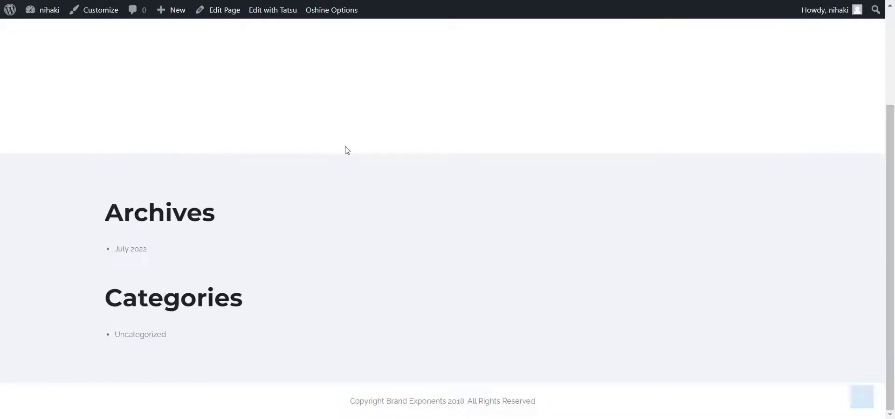
# Back in the page editor, fill the Exponent Theme shop link and pick the Exponent screenshot image
pyautogui.scroll(3, 344, 147)
pyautogui.click(275, 1)
pyautogui.click(445, 81)
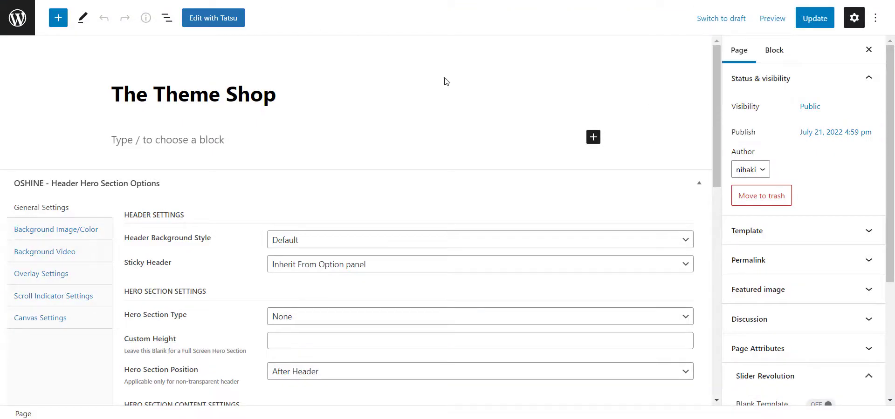
pyautogui.scroll(-3, 260, 182)
pyautogui.scroll(-5, 260, 182)
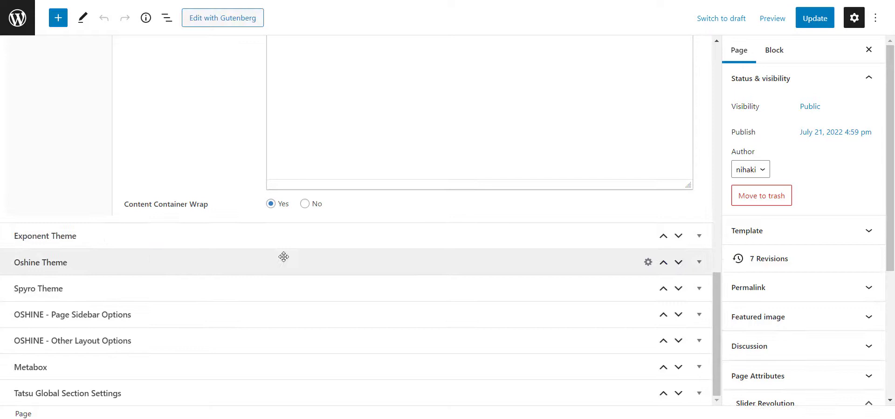
pyautogui.click(252, 236)
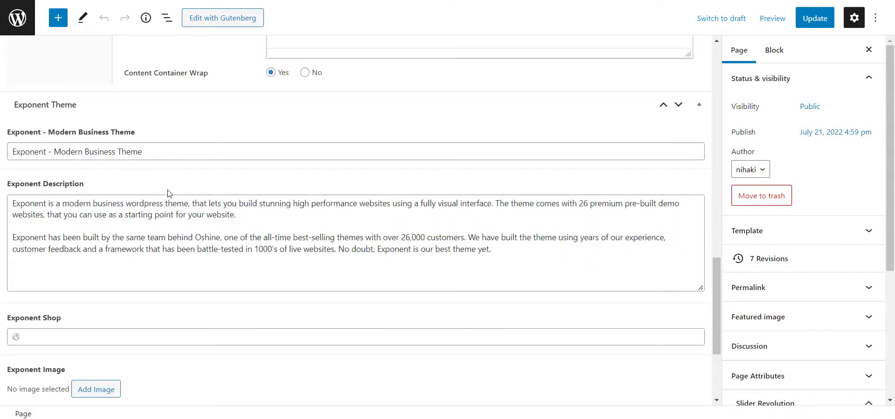
pyautogui.scroll(-3, 250, 272)
pyautogui.click(141, 223)
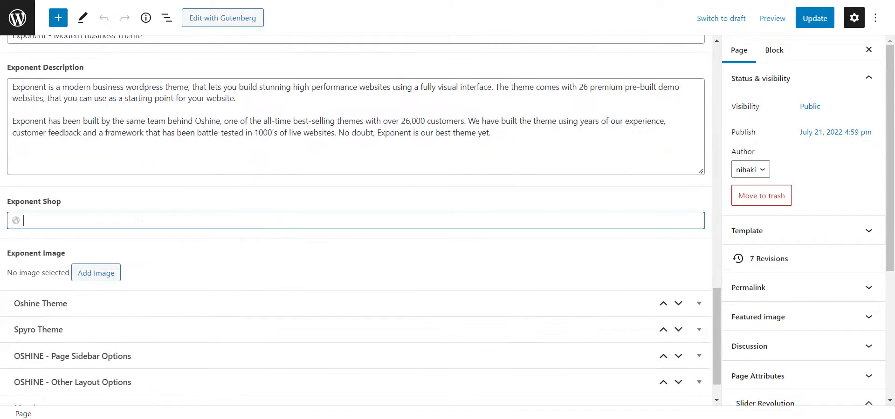
pyautogui.write('https://themeforest.net/item/exponent-modern-multipurpose-business-wordpress-theme/23277123')
pyautogui.click(96, 273)
pyautogui.click(130, 188)
pyautogui.click(850, 385)
pyautogui.scroll(-3, 181, 262)
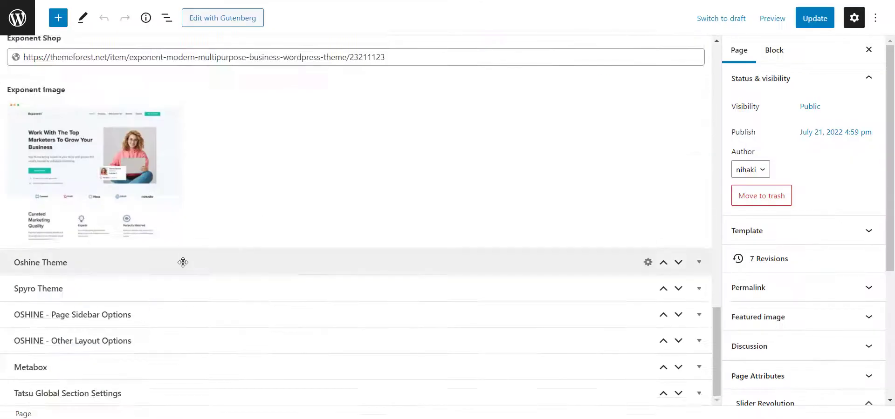
# Fill the Oshine Theme shop link and pick the Oshine screenshot image
pyautogui.click(183, 262)
pyautogui.scroll(-2, 201, 247)
pyautogui.scroll(-2, 200, 247)
pyautogui.click(200, 262)
pyautogui.write('https://themeforest.net/item/oshine-creative-multipurpose-wordpress-theme/9545812')
pyautogui.click(96, 315)
pyautogui.click(130, 187)
pyautogui.click(853, 388)
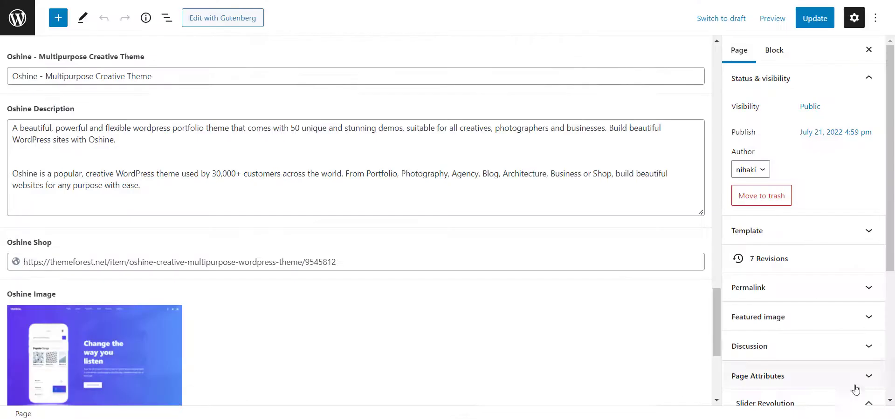
pyautogui.scroll(-2, 235, 308)
pyautogui.scroll(-8, 234, 308)
pyautogui.scroll(15, 316, 329)
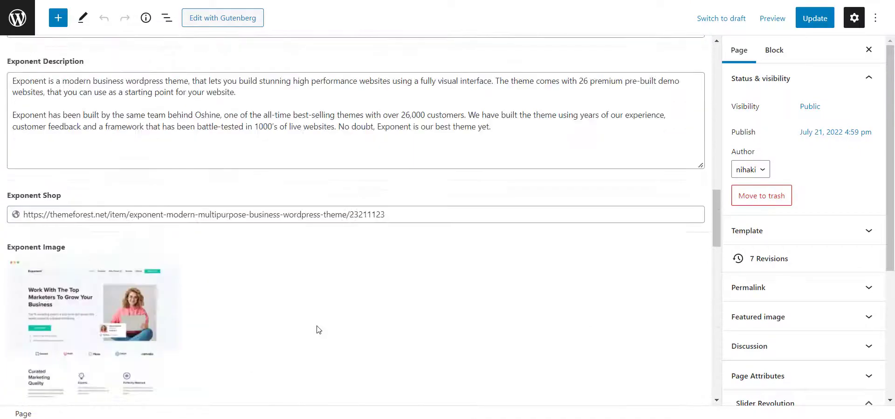
# Update the page and open it in Tatsu Builder
pyautogui.click(811, 21)
pyautogui.scroll(10, 461, 259)
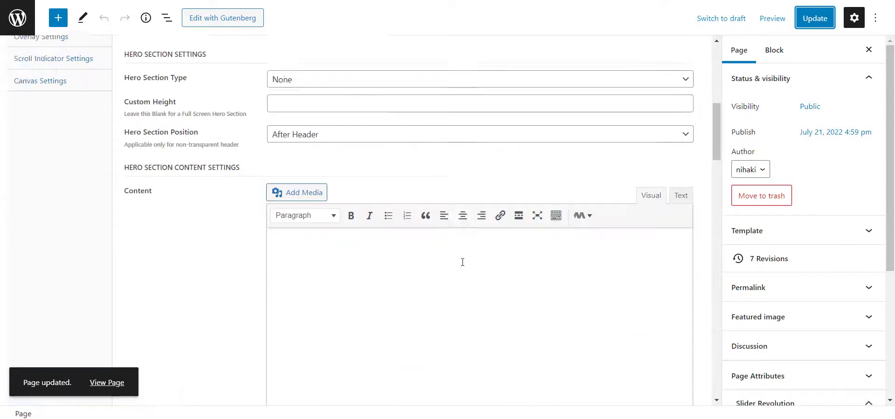
pyautogui.click(325, 242)
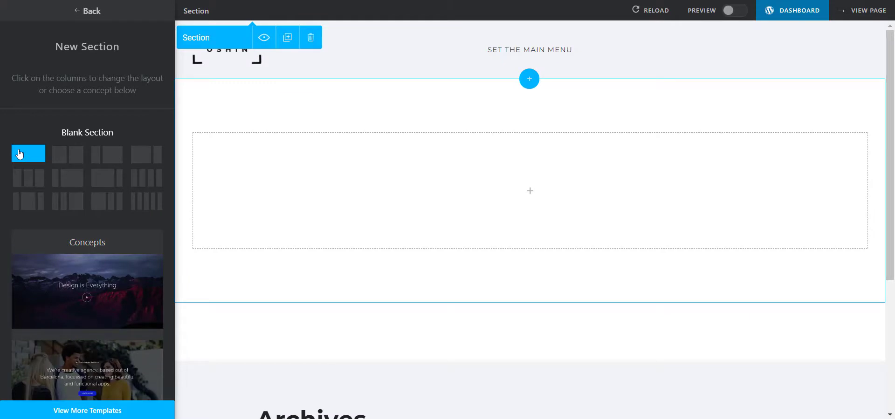
# Add a one-column section with a Single Image module showing the Nike shoe picture
pyautogui.click(19, 154)
pyautogui.click(448, 172)
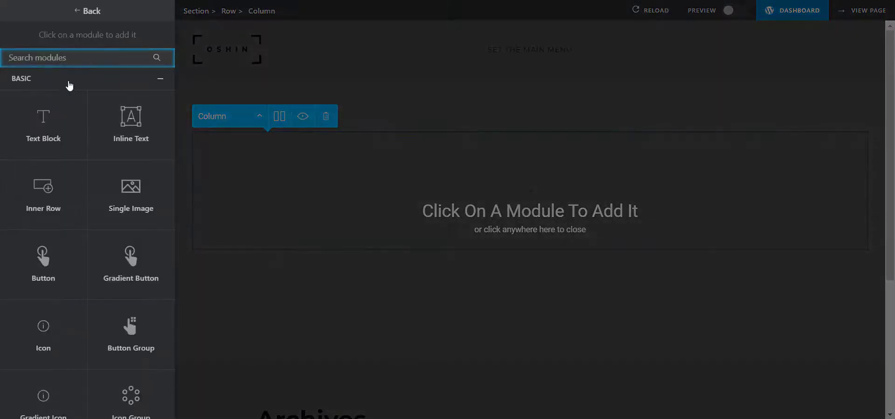
pyautogui.click(134, 197)
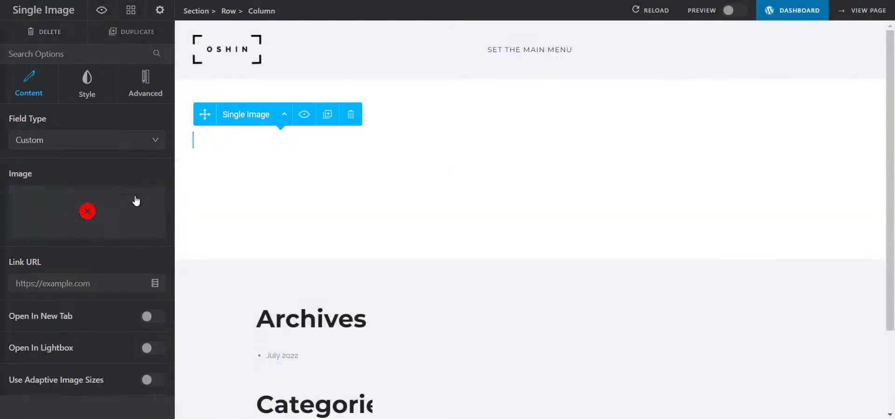
pyautogui.click(129, 207)
pyautogui.click(129, 207)
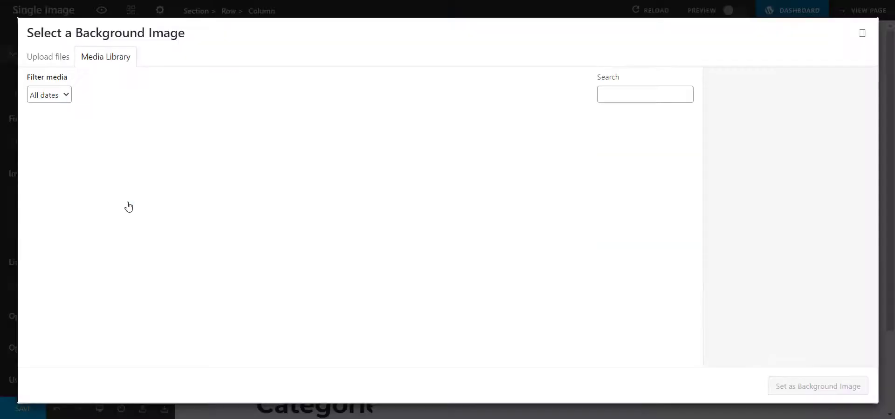
pyautogui.click(318, 151)
pyautogui.click(806, 389)
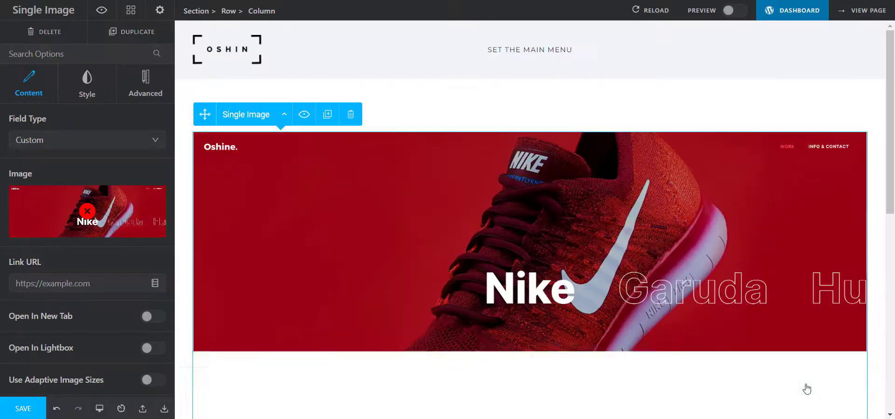
# Shrink the section padding to 22px bottom and 19px top
pyautogui.scroll(-5, 559, 233)
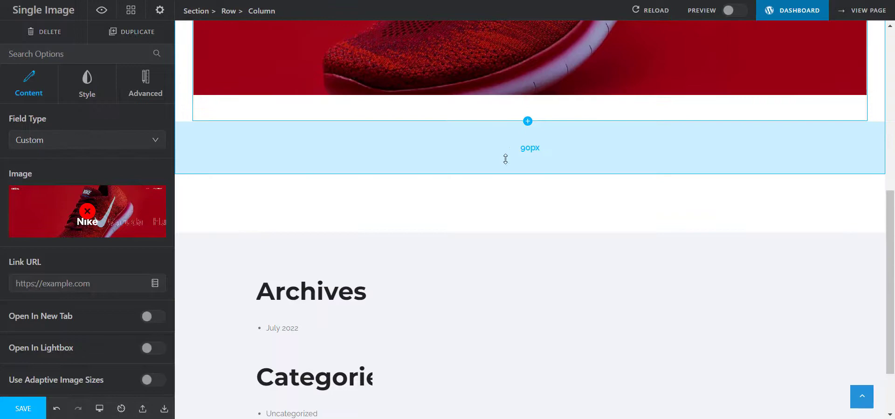
pyautogui.moveTo(504, 157); pyautogui.dragTo(511, 128)
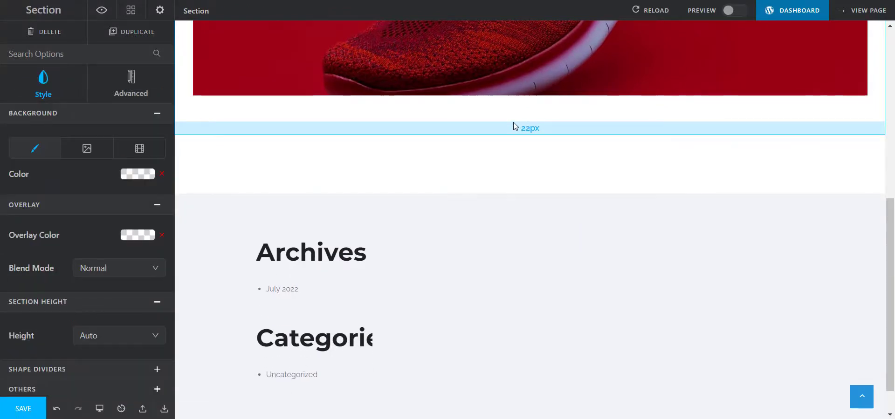
pyautogui.scroll(8, 513, 126)
pyautogui.moveTo(508, 116); pyautogui.dragTo(510, 79)
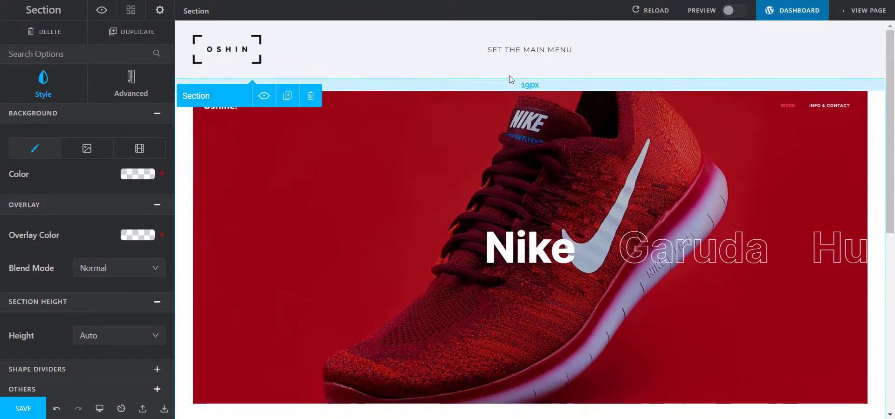
pyautogui.scroll(-3, 510, 80)
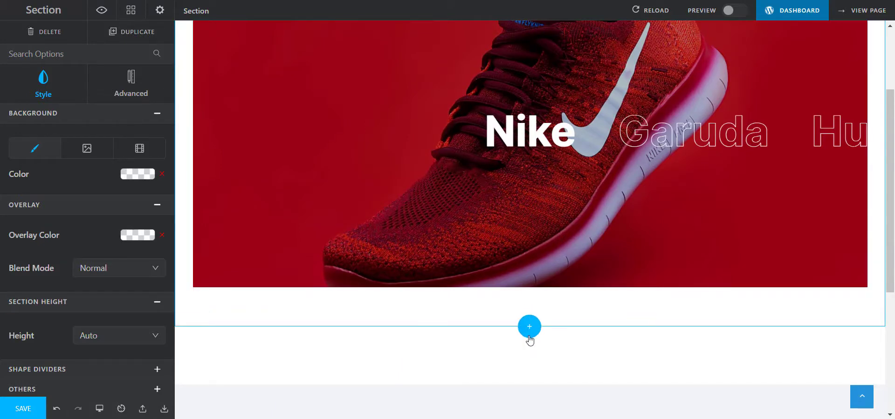
# Add a two-column section with a Text Block holding the pasted Brand Exponents introduction
pyautogui.click(529, 327)
pyautogui.click(68, 152)
pyautogui.click(220, 146)
pyautogui.click(34, 121)
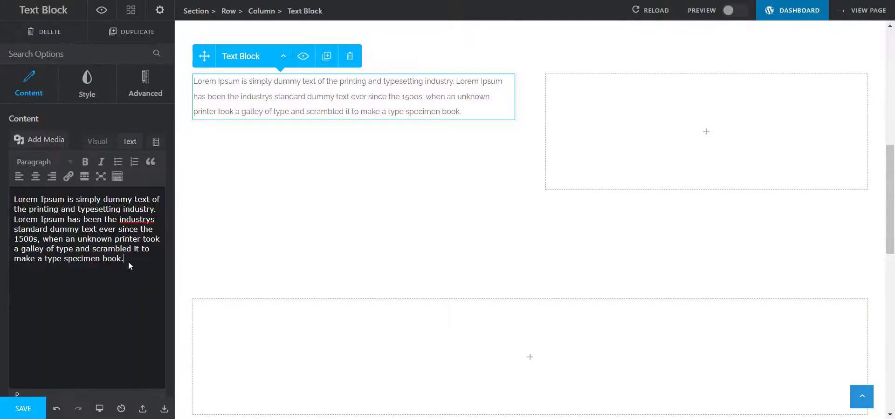
pyautogui.moveTo(128, 262); pyautogui.dragTo(11, 198)
pyautogui.press('BackSpace')
pyautogui.write("The theme shop is created to get you a complete list of premium themes in Brand Exponents. Our team of experts believe in providing an excellent and light theme for the WordPress environment which takes your website experience to the next level without breaking.  With Brand Exponents, you get amazing customer support, which means if you land up in any unforeseen situation, don't worry! Our team of experts would always be available for your assistance.  If you're a business person, freelancer or may it be any other field of expertise, Brand Exponents have all kind of templates ready to take charge.")
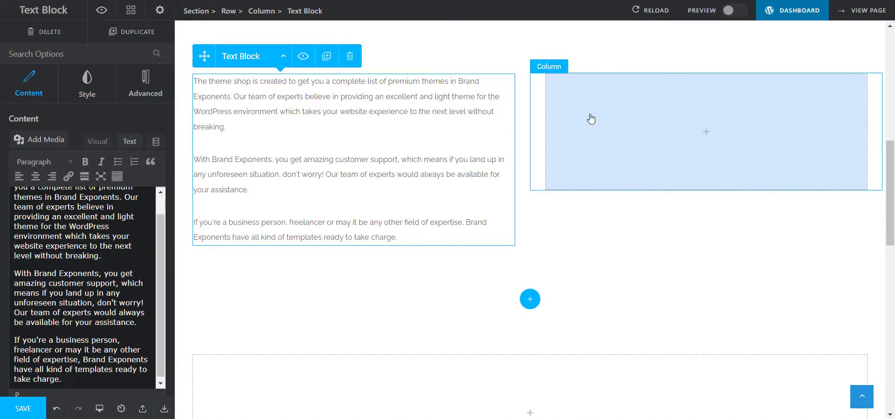
# Add a Video module to the right column and drag the section padding smaller
pyautogui.click(697, 130)
pyautogui.scroll(-4, 132, 142)
pyautogui.click(124, 269)
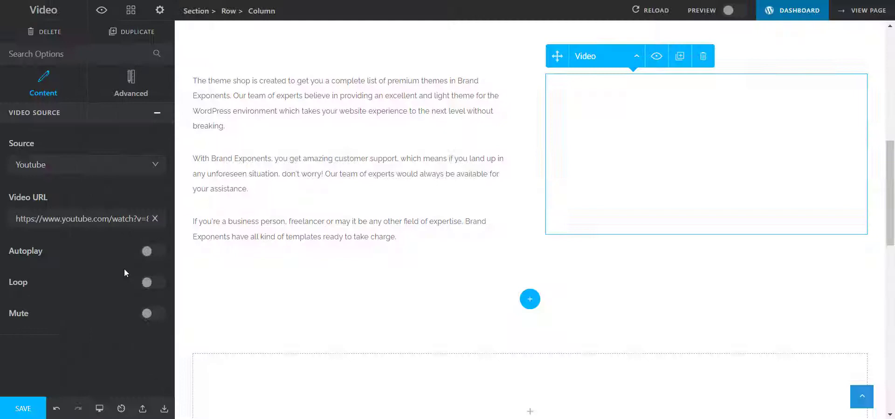
pyautogui.scroll(1, 353, 146)
pyautogui.moveTo(372, 114); pyautogui.dragTo(377, 75)
pyautogui.moveTo(494, 302); pyautogui.dragTo(494, 261)
pyautogui.click(312, 195)
# Delete the leftover empty section and add a fresh section to the page
pyautogui.click(567, 316)
pyautogui.click(311, 316)
pyautogui.scroll(1, 529, 340)
pyautogui.click(529, 338)
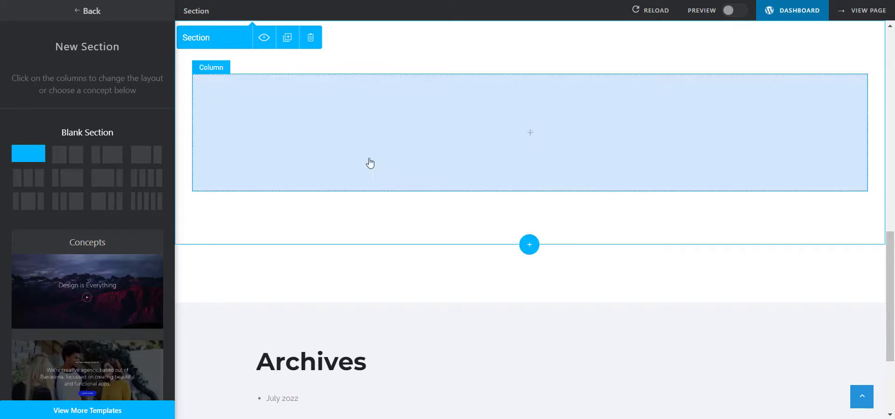
# Find 'head' in the module picker, add an Animated Heading, and center-align it
pyautogui.click(370, 162)
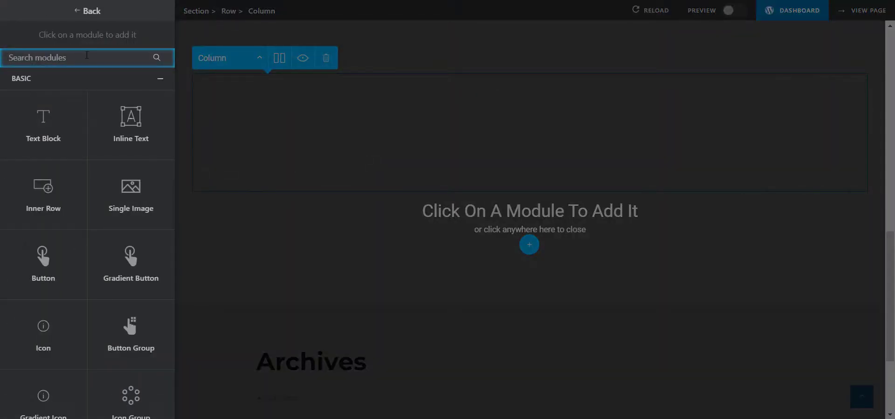
pyautogui.write('head')
pyautogui.click(43, 124)
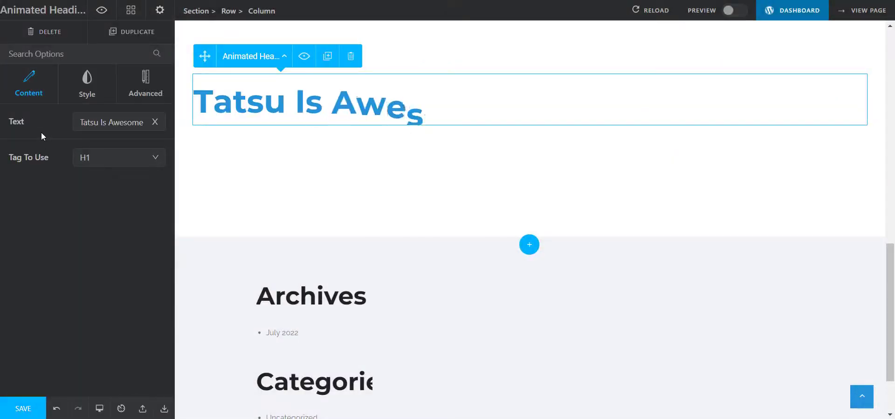
pyautogui.click(87, 82)
pyautogui.click(121, 122)
# Preview several animation effects, settle on Top and Bottom lines, and make the heading text dark
pyautogui.click(119, 158)
pyautogui.click(110, 194)
pyautogui.click(117, 159)
pyautogui.click(114, 217)
pyautogui.click(117, 159)
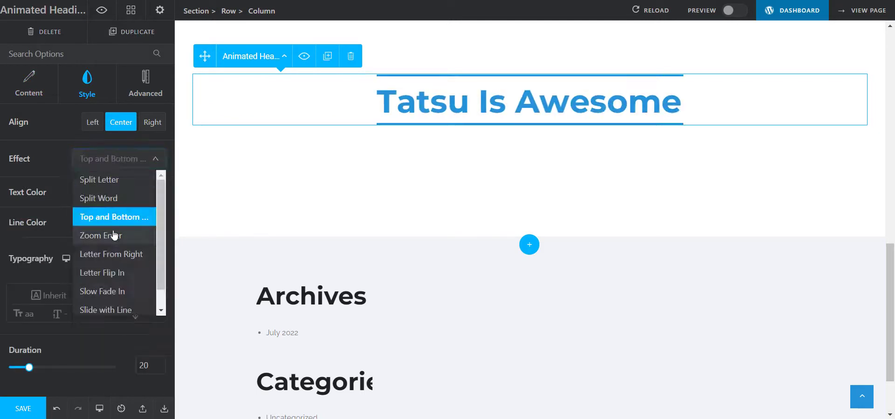
pyautogui.click(113, 236)
pyautogui.click(117, 159)
pyautogui.click(110, 254)
pyautogui.click(117, 159)
pyautogui.click(109, 277)
pyautogui.click(116, 159)
pyautogui.click(115, 217)
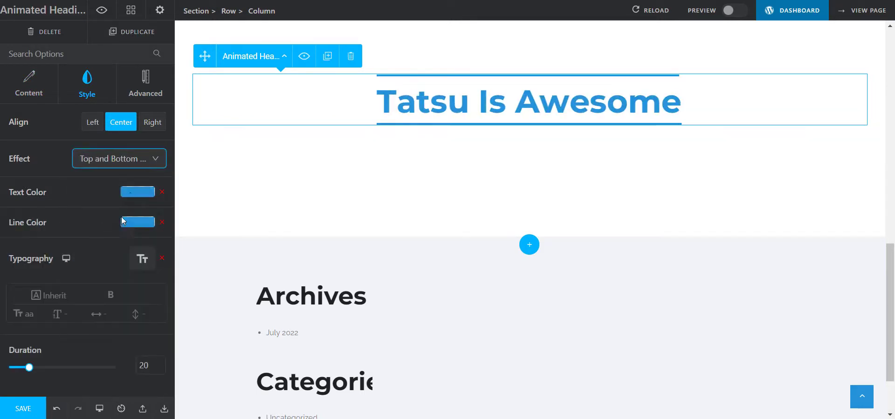
pyautogui.click(136, 193)
pyautogui.click(81, 296)
pyautogui.click(19, 85)
# Replace the heading text with 'The Theme Shop'
pyautogui.click(19, 85)
pyautogui.tripleClick(103, 122)
pyautogui.write('The Theme Shop')
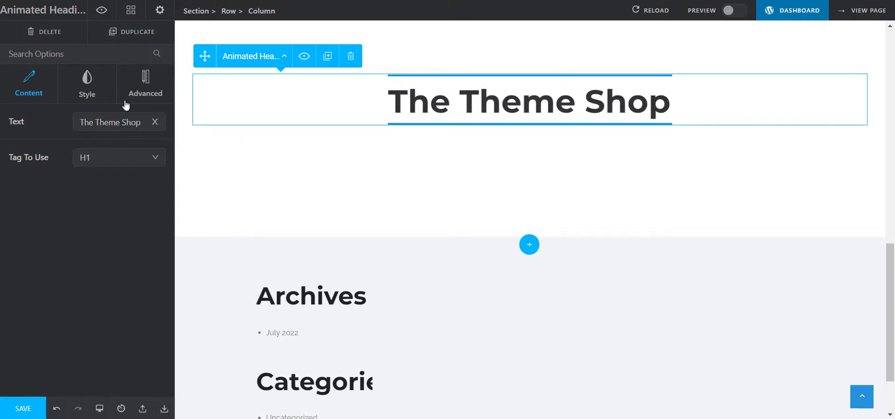
# Drag the heading section's top padding down to 50px
pyautogui.click(496, 167)
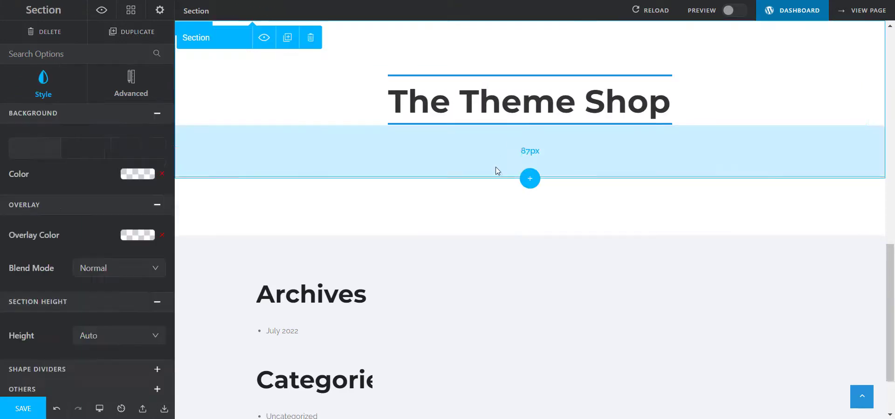
pyautogui.moveTo(496, 167)
pyautogui.mouseDown()
pyautogui.moveTo(502, 148)
pyautogui.moveTo(497, 158)
pyautogui.mouseUp()
pyautogui.scroll(2, 494, 170)
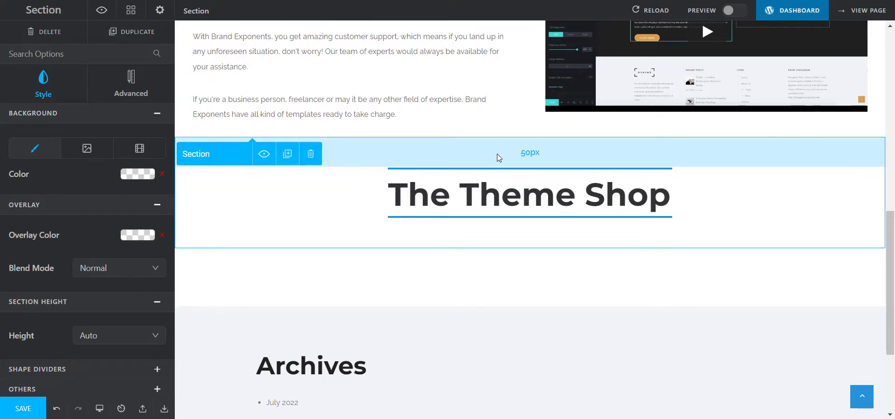
# Add a two-column section whose text block shows the dynamic Oshine theme title as Heading 2
pyautogui.click(529, 250)
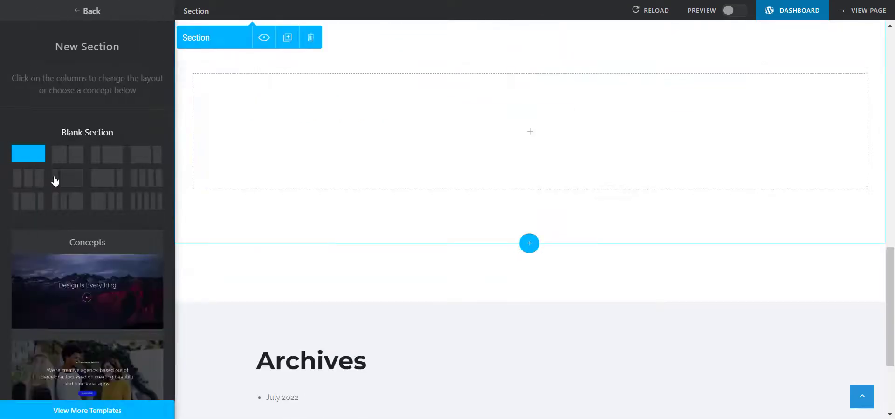
pyautogui.click(73, 156)
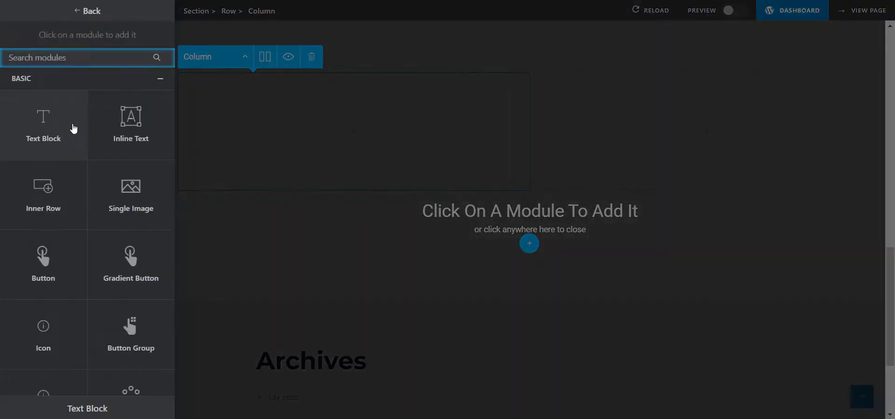
pyautogui.click(72, 127)
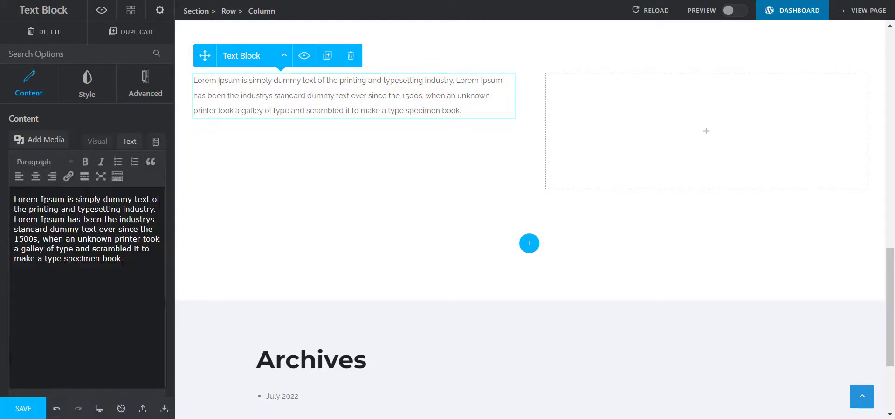
pyautogui.moveTo(131, 262); pyautogui.dragTo(1, 183)
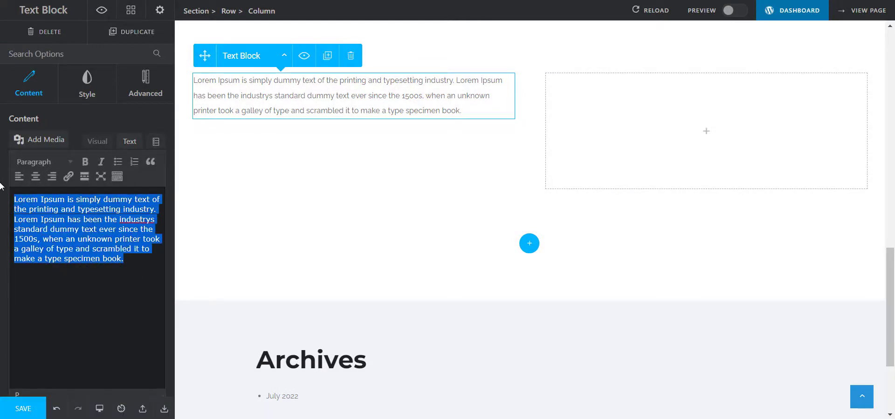
pyautogui.press('Delete')
pyautogui.click(155, 143)
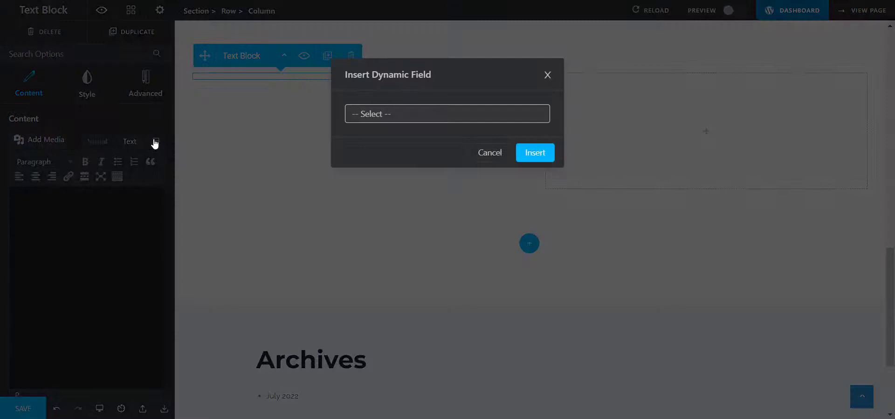
pyautogui.click(421, 115)
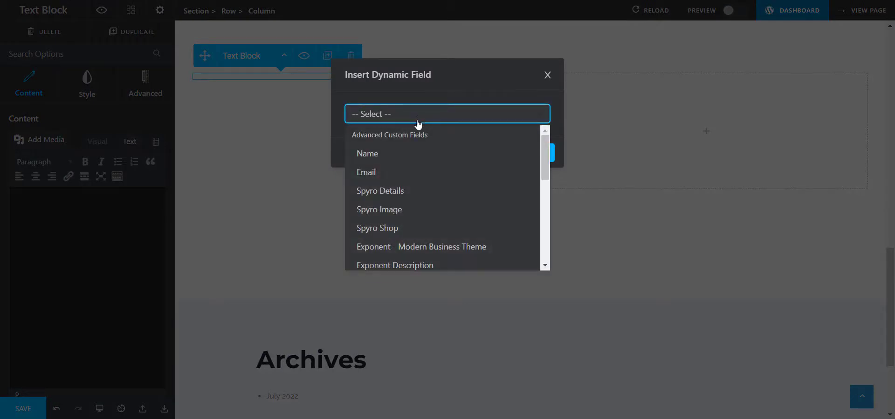
pyautogui.scroll(-5, 392, 187)
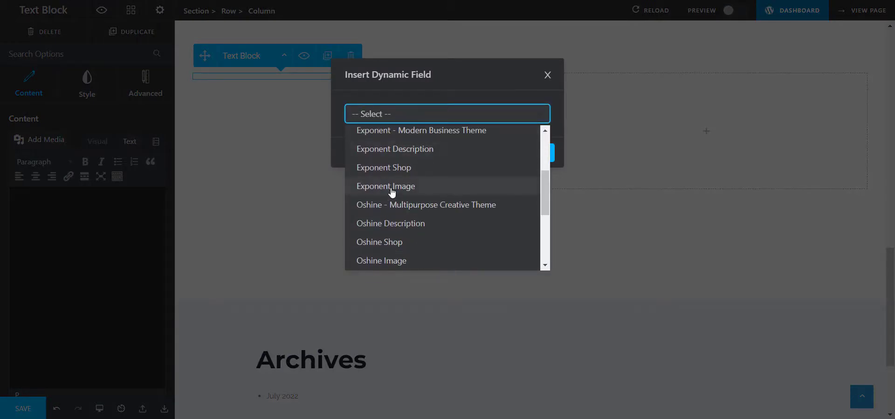
pyautogui.click(401, 205)
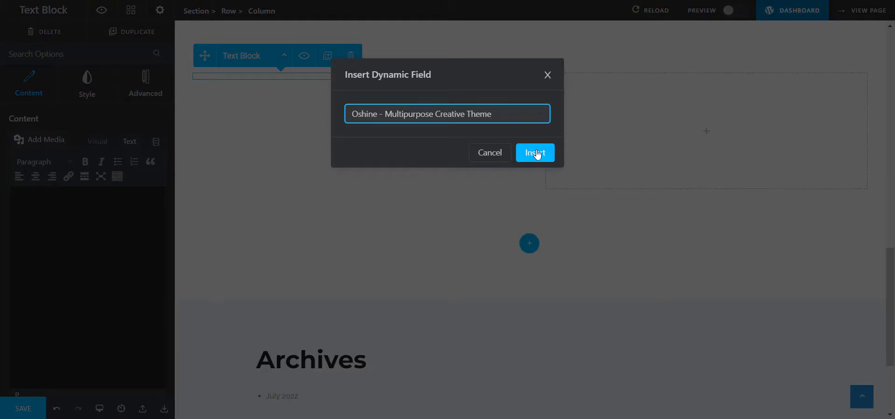
pyautogui.click(540, 154)
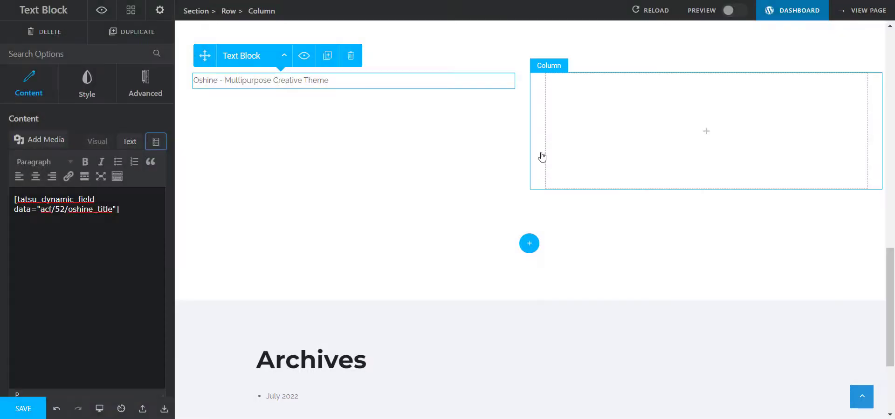
pyautogui.click(46, 163)
pyautogui.click(60, 233)
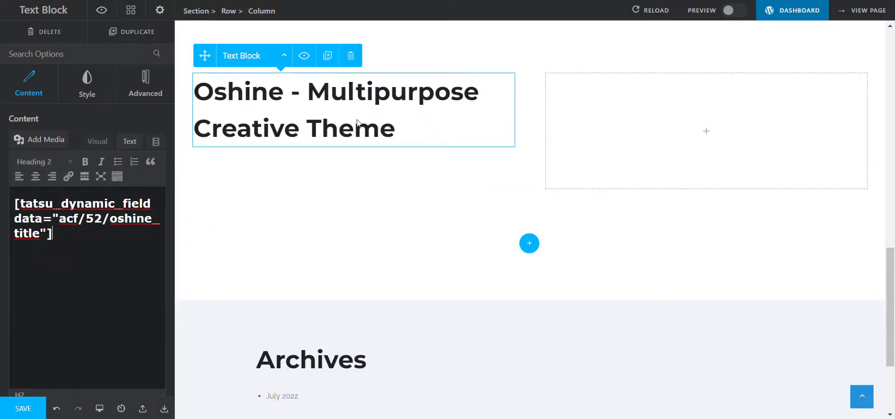
# Add a second text block below it containing the dynamic Oshine Description field
pyautogui.click(352, 147)
pyautogui.click(62, 126)
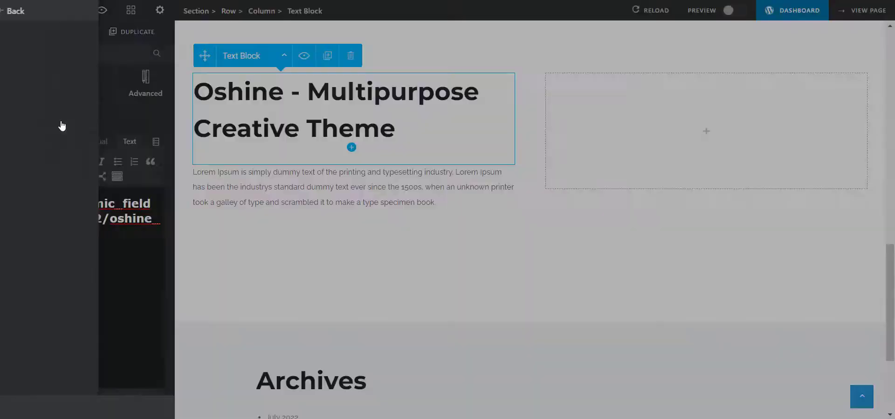
pyautogui.moveTo(125, 260); pyautogui.dragTo(13, 197)
pyautogui.click(156, 144)
pyautogui.click(427, 114)
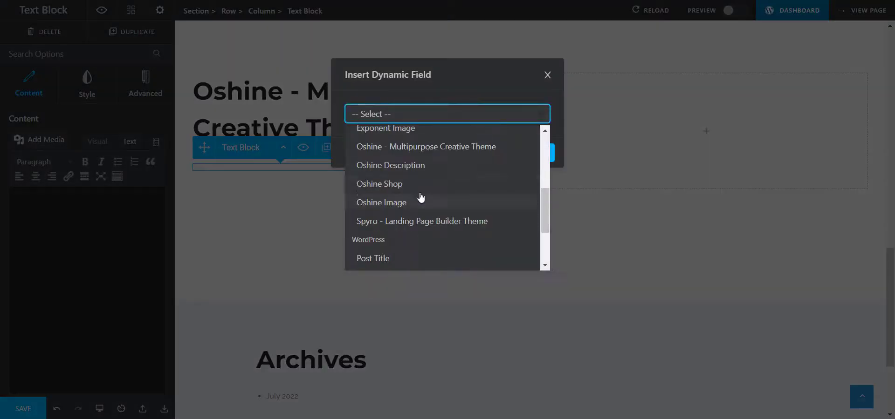
pyautogui.click(434, 166)
pyautogui.click(535, 152)
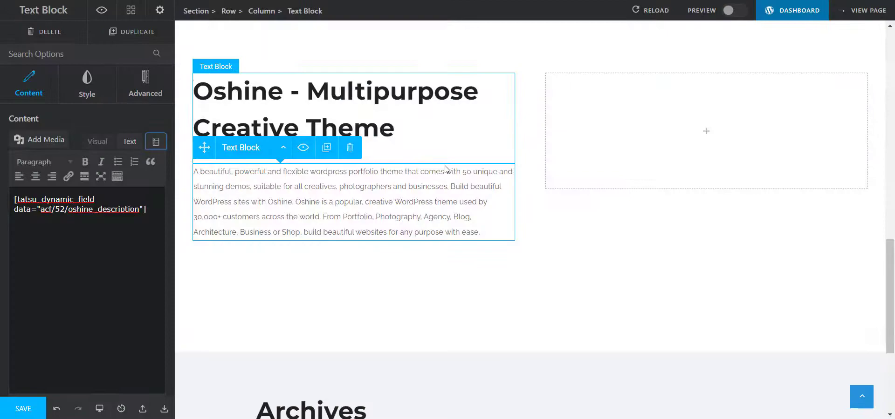
# Add a Check Now button under the description, linked to the Oshine Shop field
pyautogui.click(351, 241)
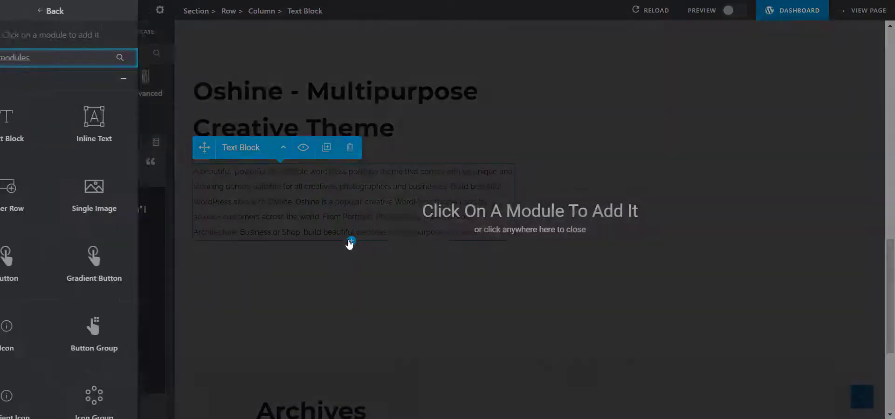
pyautogui.click(37, 276)
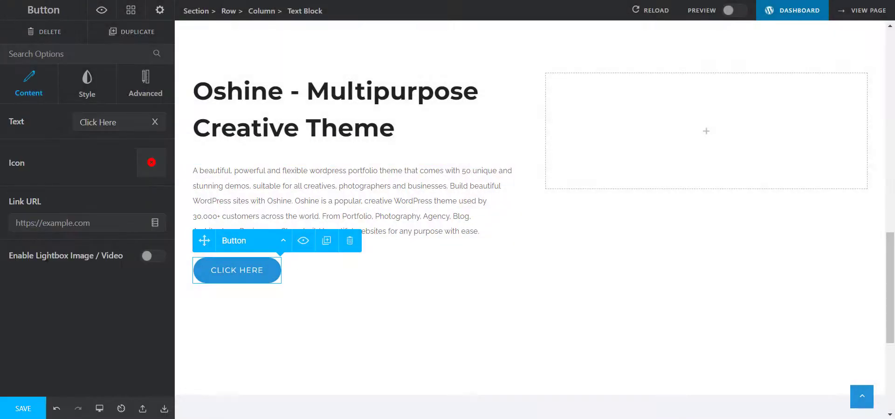
pyautogui.write('Check Now')
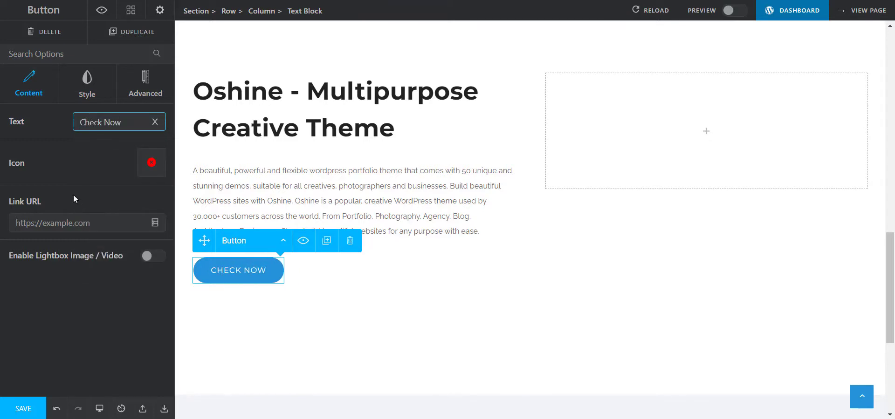
pyautogui.click(155, 224)
pyautogui.scroll(-3, 44, 292)
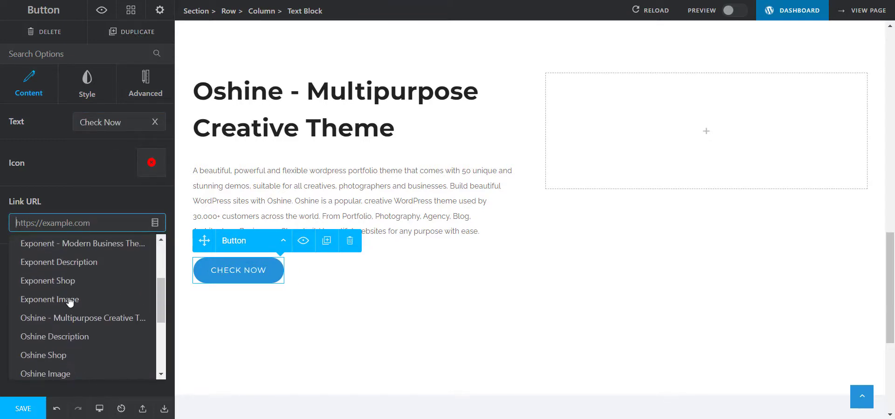
pyautogui.click(54, 350)
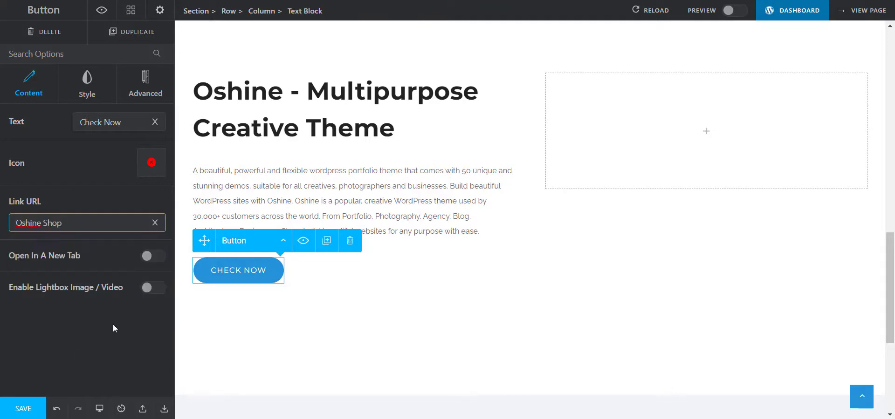
# Add a Single Image to the right column using the ACF Oshine Image field
pyautogui.click(631, 123)
pyautogui.click(172, 197)
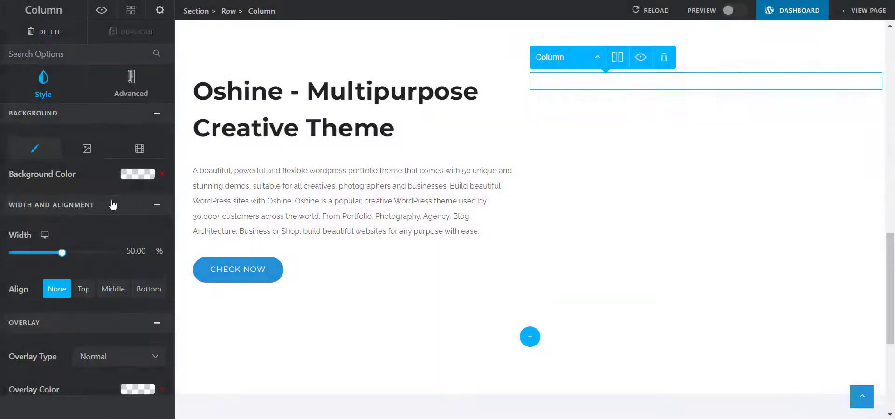
pyautogui.click(138, 142)
pyautogui.scroll(-5, 73, 202)
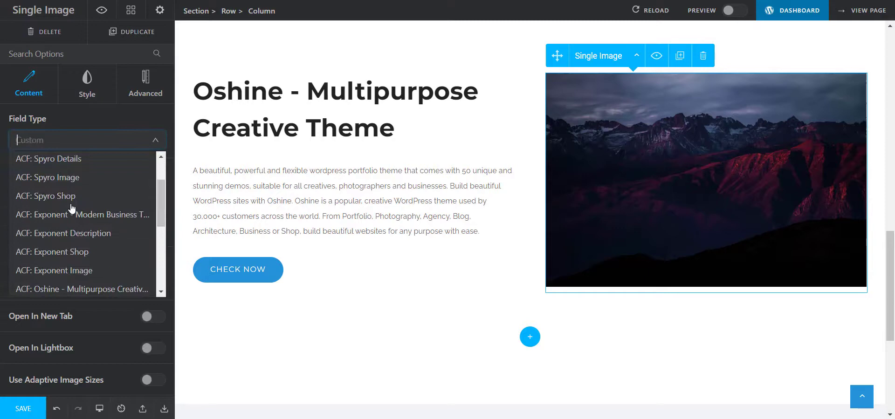
pyautogui.click(80, 229)
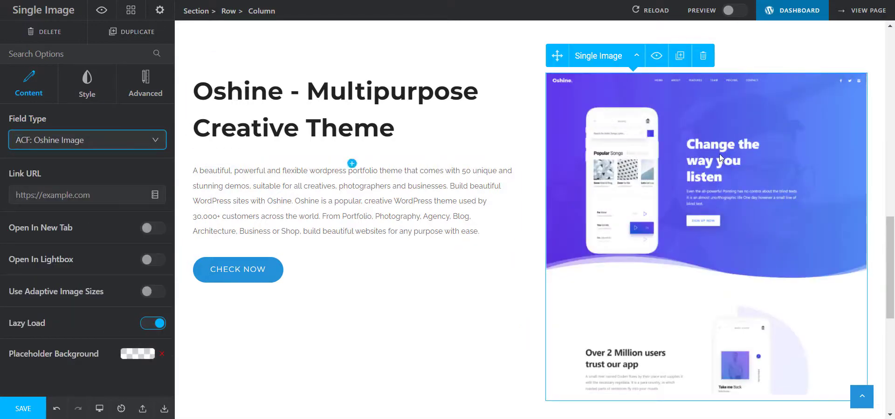
pyautogui.scroll(-3, 706, 174)
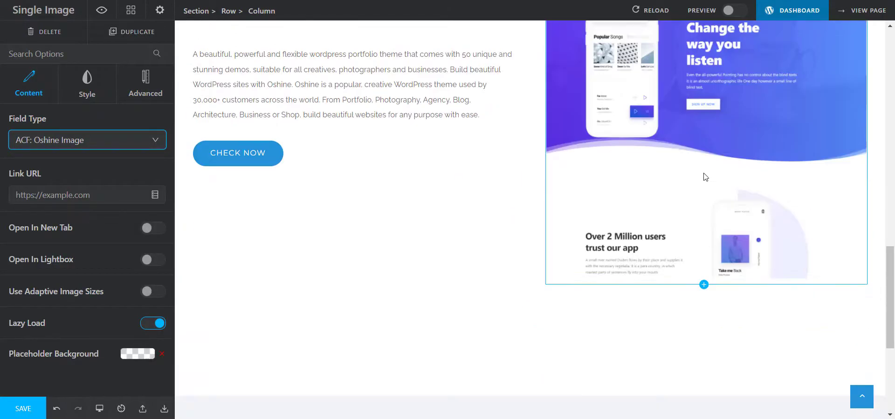
pyautogui.scroll(-3, 475, 230)
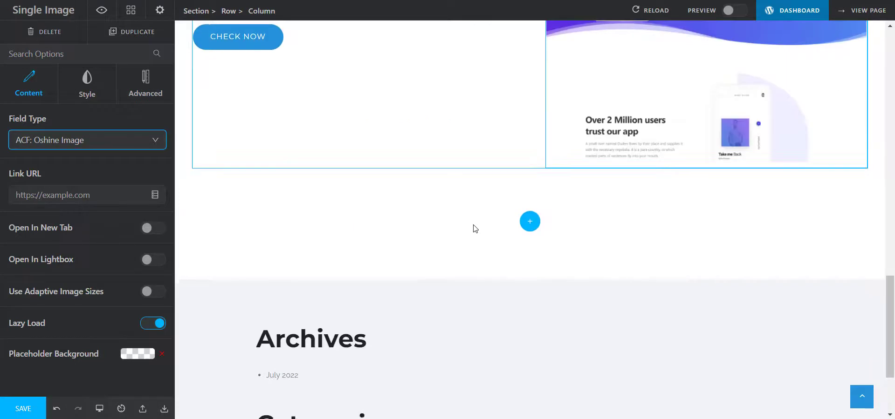
# Add a two-column section with a text block showing the dynamic Exponent title as a heading
pyautogui.click(529, 220)
pyautogui.click(63, 157)
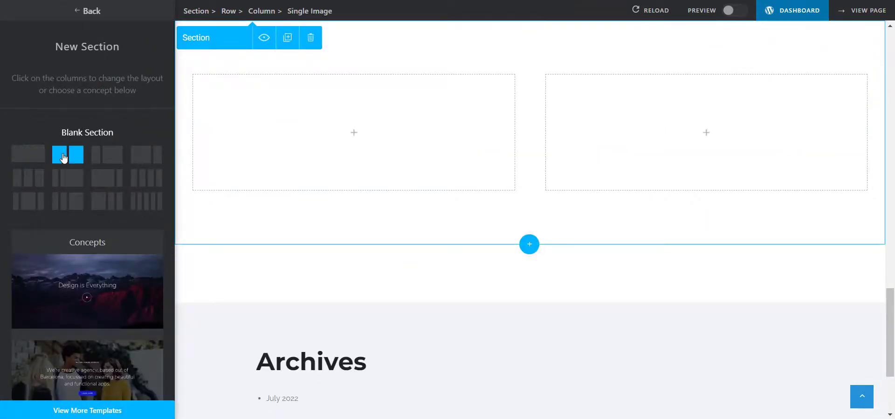
pyautogui.click(601, 146)
pyautogui.click(80, 134)
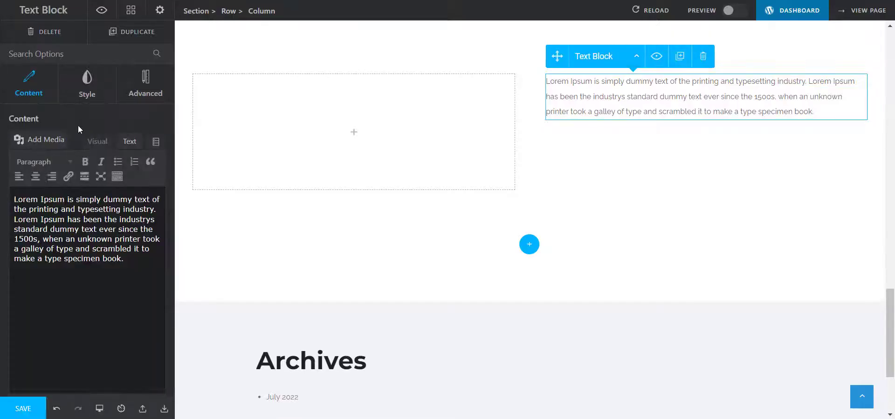
pyautogui.moveTo(125, 260); pyautogui.dragTo(2, 196)
pyautogui.press('BackSpace')
pyautogui.click(156, 141)
pyautogui.click(448, 114)
pyautogui.click(536, 152)
pyautogui.click(44, 163)
# Add a text block below it with the dynamic Exponent Description field
pyautogui.click(46, 212)
pyautogui.click(704, 149)
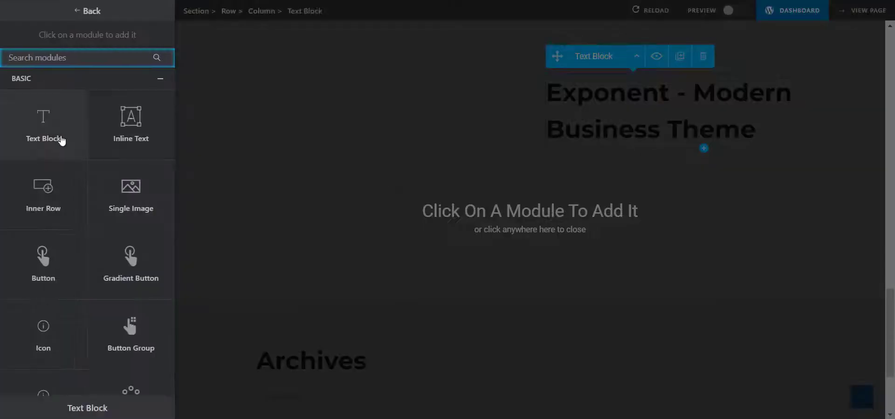
pyautogui.click(62, 140)
pyautogui.press('BackSpace')
pyautogui.click(156, 141)
pyautogui.click(448, 115)
pyautogui.click(396, 244)
# Add a 'Check now' button linked to the Exponent shop field
pyautogui.click(535, 152)
pyautogui.click(703, 273)
pyautogui.click(22, 263)
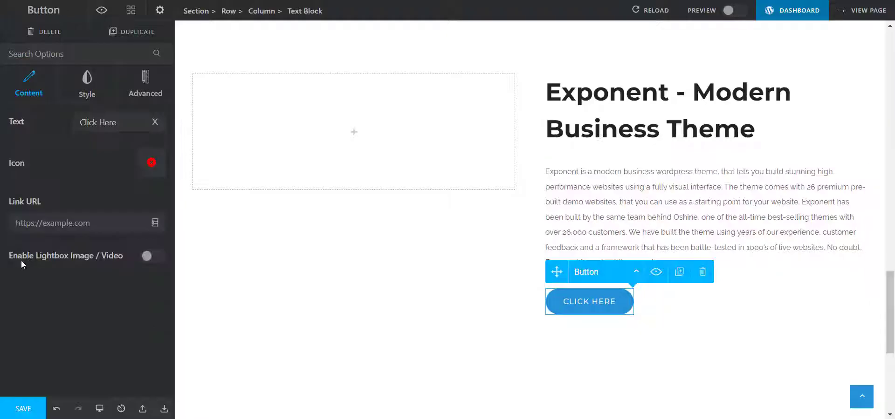
pyautogui.write('Check now')
pyautogui.click(155, 224)
pyautogui.click(70, 345)
# Add a Single Image in the left column showing the ACF Exponent Image
pyautogui.click(352, 132)
pyautogui.click(124, 194)
pyautogui.click(110, 140)
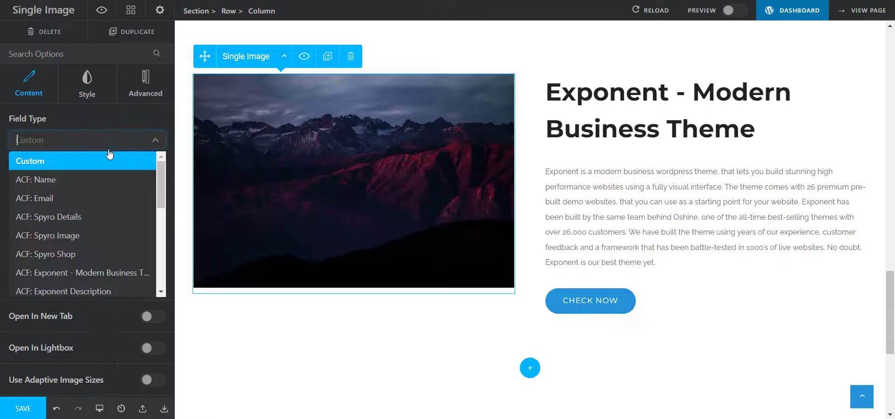
pyautogui.click(89, 254)
# Add another two-column section with the dynamic Spyro title as a heading
pyautogui.click(529, 368)
pyautogui.click(64, 153)
pyautogui.click(353, 132)
pyautogui.click(61, 135)
pyautogui.moveTo(125, 258); pyautogui.dragTo(2, 196)
pyautogui.press('BackSpace')
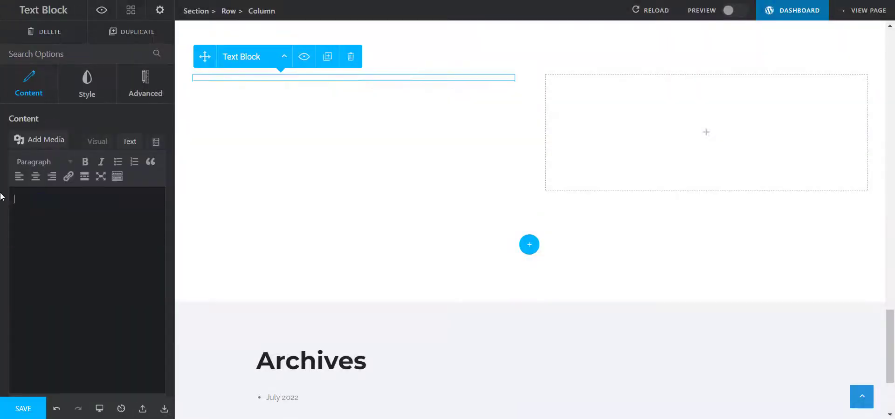
pyautogui.click(156, 142)
pyautogui.click(448, 114)
pyautogui.scroll(-3, 427, 224)
pyautogui.click(422, 228)
pyautogui.click(535, 153)
pyautogui.click(42, 162)
# Add a text block below the Spyro title with the dynamic Spyro Details field
pyautogui.click(44, 210)
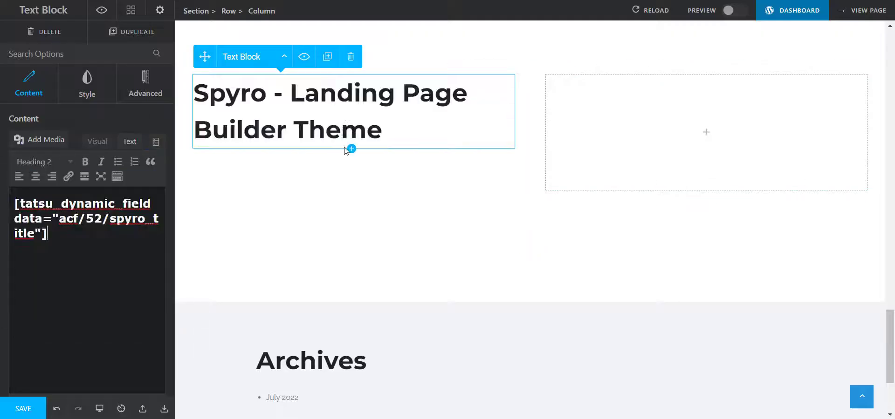
pyautogui.click(349, 149)
pyautogui.click(60, 135)
pyautogui.moveTo(125, 259); pyautogui.dragTo(44, 192)
pyautogui.press('BackSpace')
pyautogui.click(155, 141)
pyautogui.click(448, 114)
pyautogui.click(418, 190)
pyautogui.click(536, 153)
# Add a 'Check now' button linked to the Spyro Shop field
pyautogui.click(350, 243)
pyautogui.click(64, 256)
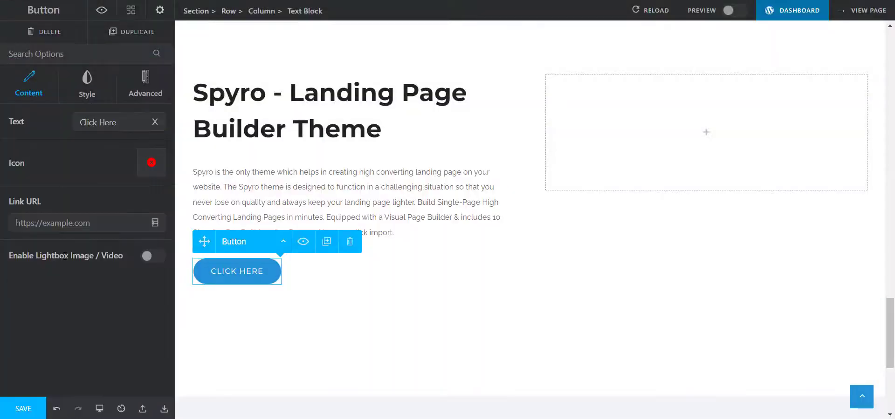
pyautogui.write('Check now')
pyautogui.click(155, 222)
pyautogui.click(60, 322)
# Add a Single Image in the right column showing the ACF Spyro Image
pyautogui.click(706, 133)
pyautogui.click(138, 214)
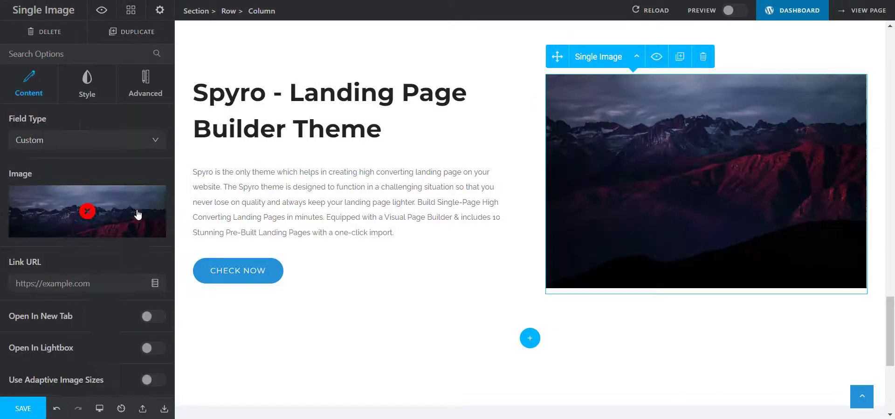
pyautogui.click(87, 139)
pyautogui.click(79, 240)
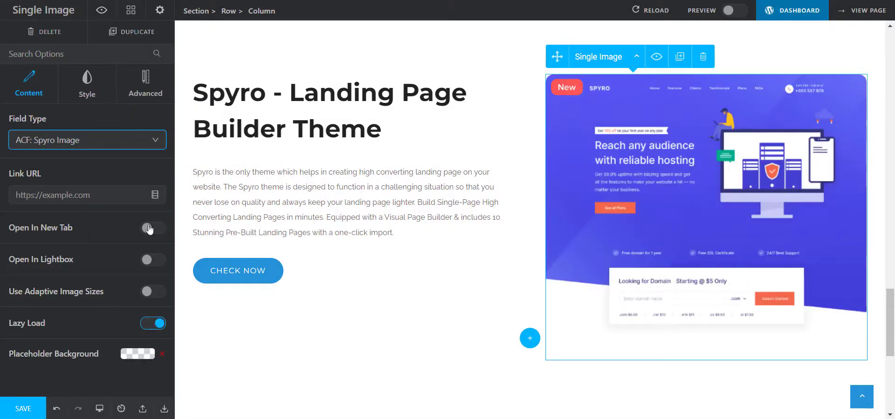
# Paste the Features bullet list after the Oshine description's dynamic field
pyautogui.scroll(4, 353, 333)
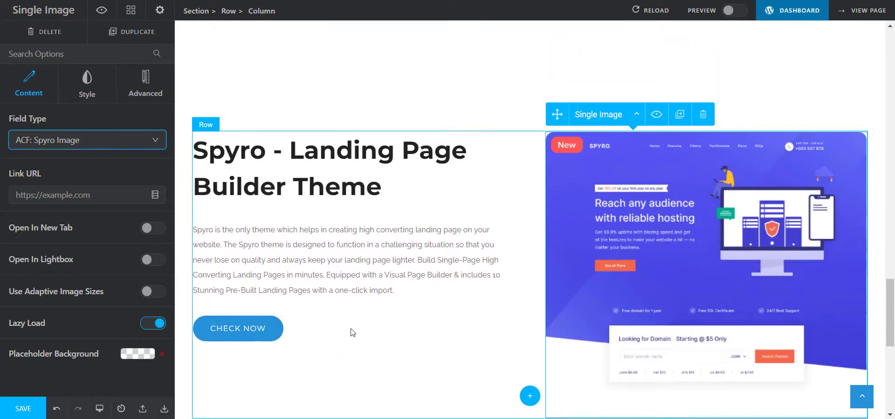
pyautogui.scroll(8, 350, 332)
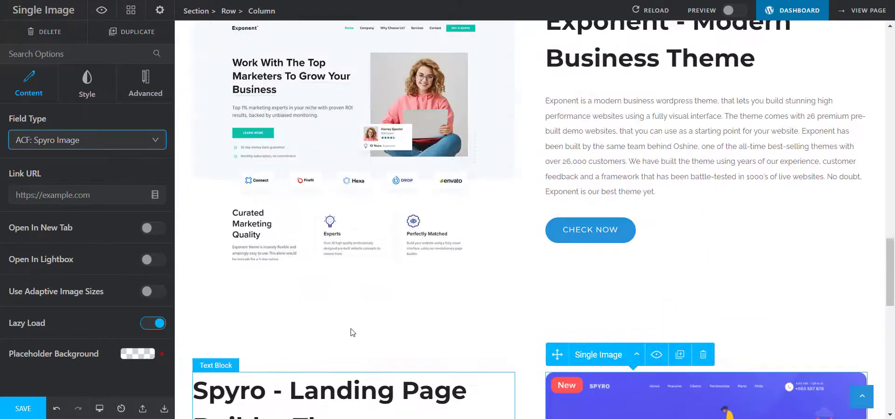
pyautogui.scroll(7, 350, 333)
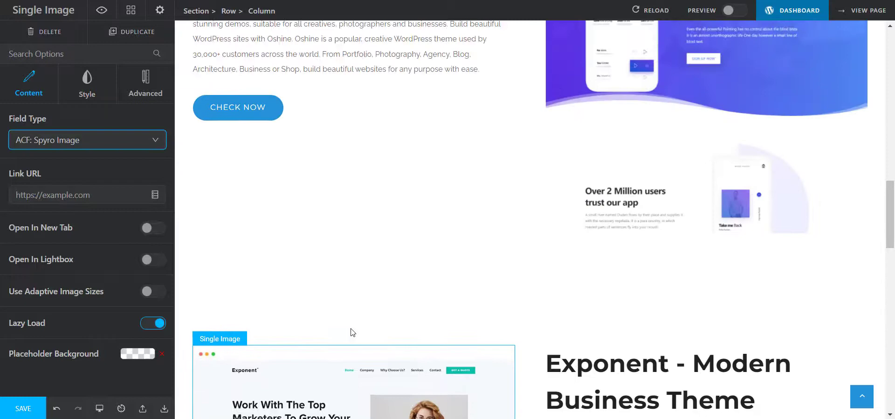
pyautogui.scroll(3, 353, 333)
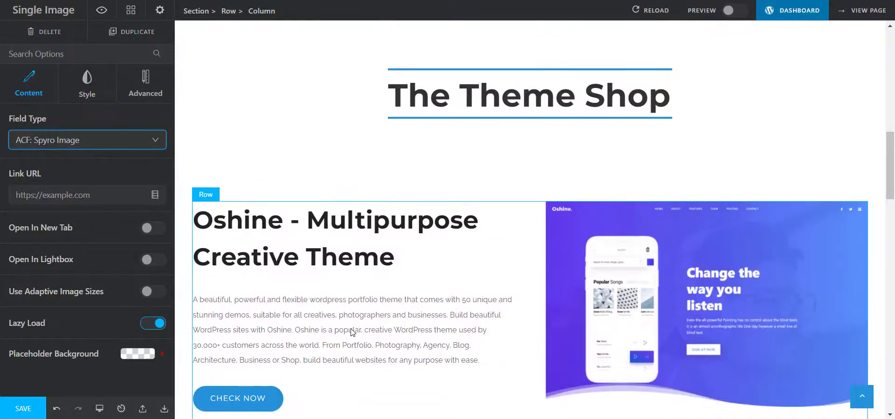
pyautogui.click(352, 332)
pyautogui.write("Features: High Quality Design Intuitive Visual Page Builder 52 Demos with 100's of pre-built sample pages One click demo installer Top notch customer support Compatibility with a wide array of popular plugins")
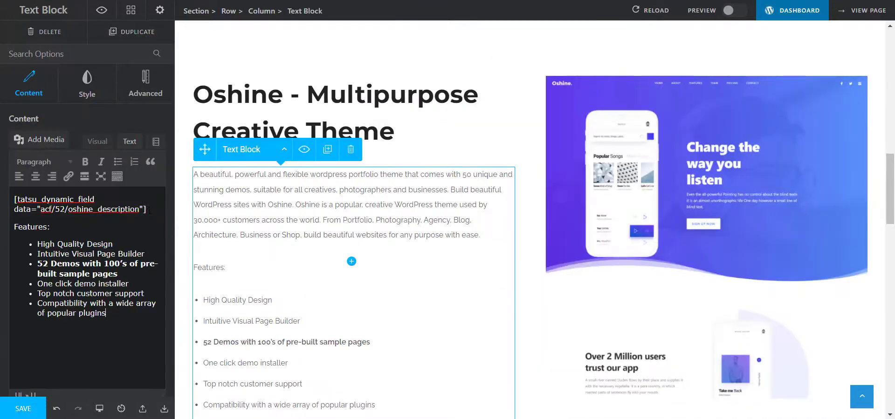
# Delete the extra bullets so the list ends with One click demo installer
pyautogui.scroll(-3, 367, 324)
pyautogui.click(368, 324)
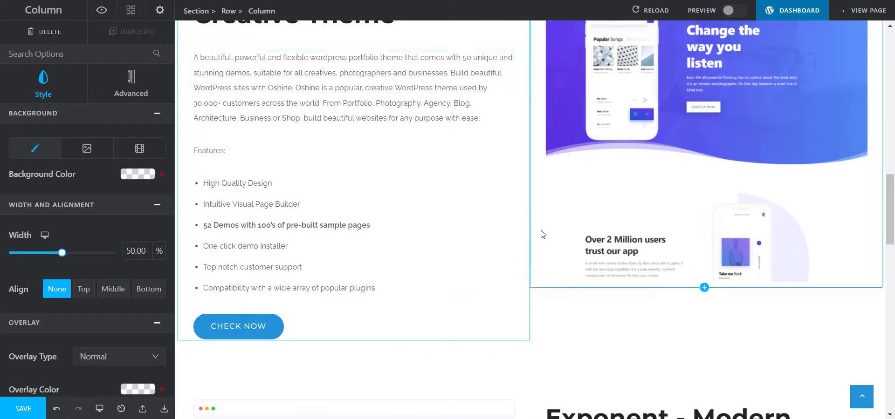
pyautogui.scroll(5, 553, 324)
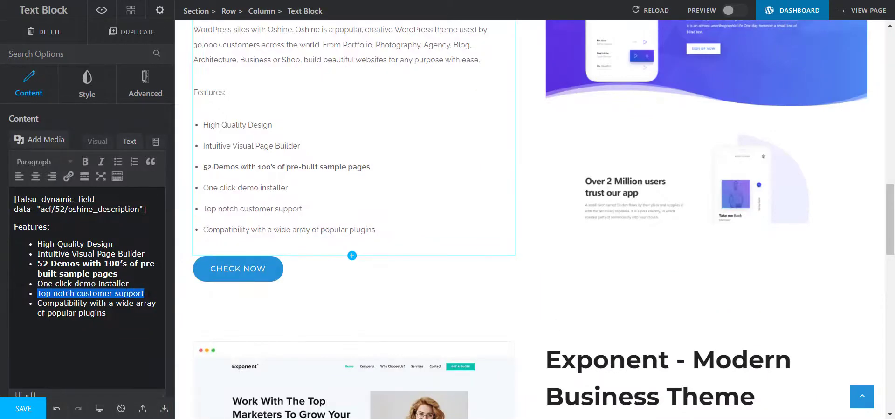
pyautogui.press('BackSpace')
pyautogui.moveTo(38, 294); pyautogui.dragTo(115, 321)
pyautogui.press('BackSpace')
pyautogui.press('BackSpace')
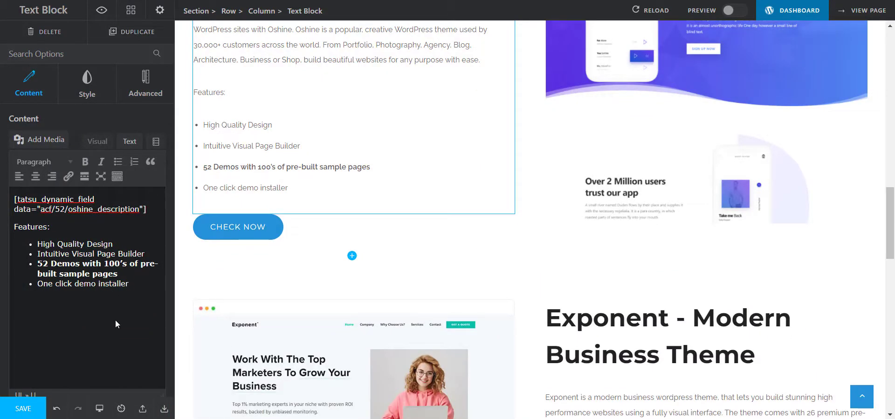
pyautogui.scroll(4, 526, 155)
# Preview the landing page without editing outlines, scrolling through the Oshine section
pyautogui.click(526, 155)
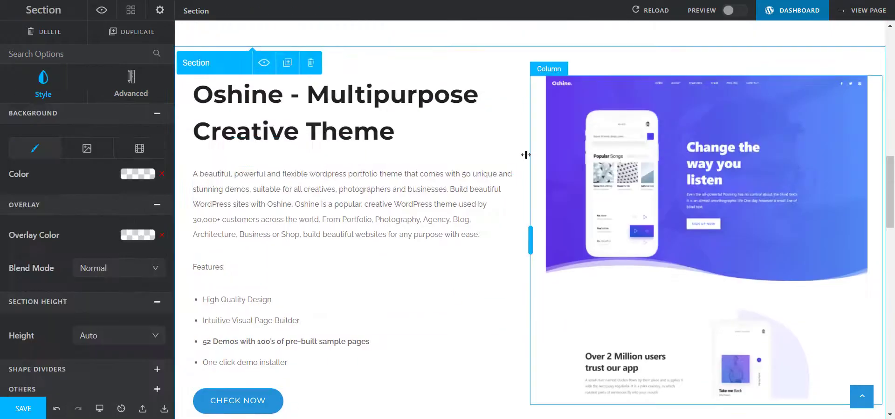
pyautogui.scroll(-15, 525, 159)
pyautogui.scroll(12, 526, 158)
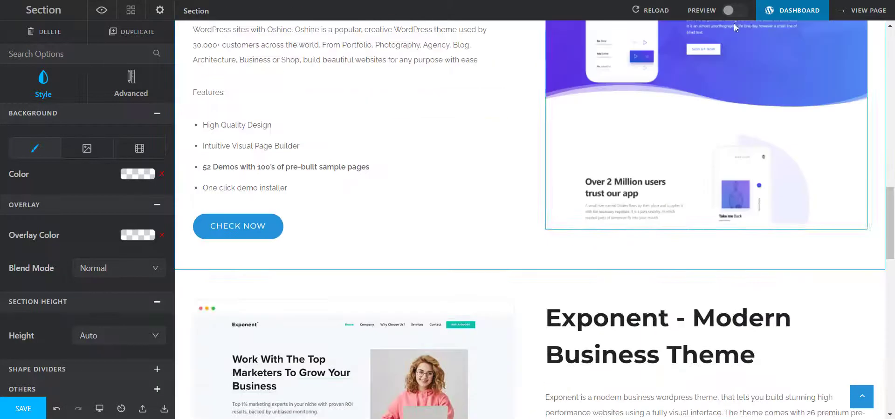
pyautogui.click(734, 10)
pyautogui.scroll(8, 601, 193)
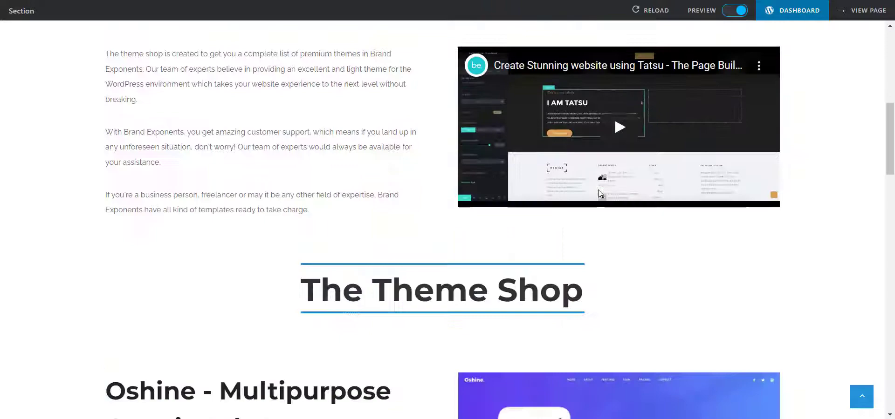
pyautogui.scroll(-18, 598, 193)
pyautogui.scroll(2, 599, 194)
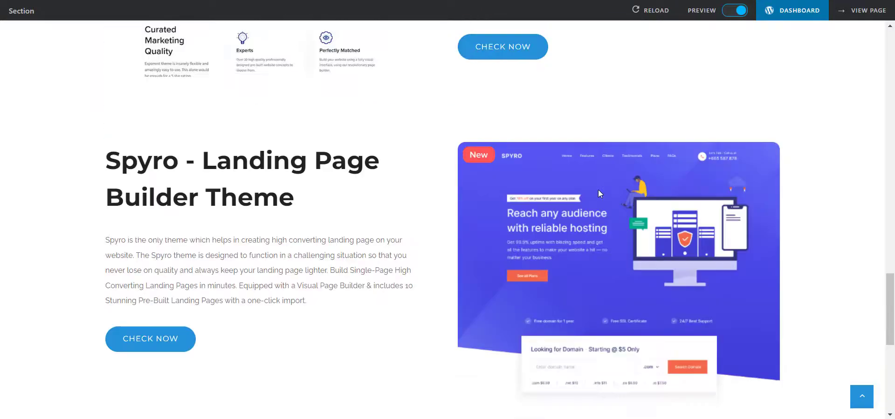
pyautogui.scroll(10, 599, 193)
# Exit preview, save the Theme Shop page, and open the published page
pyautogui.click(736, 10)
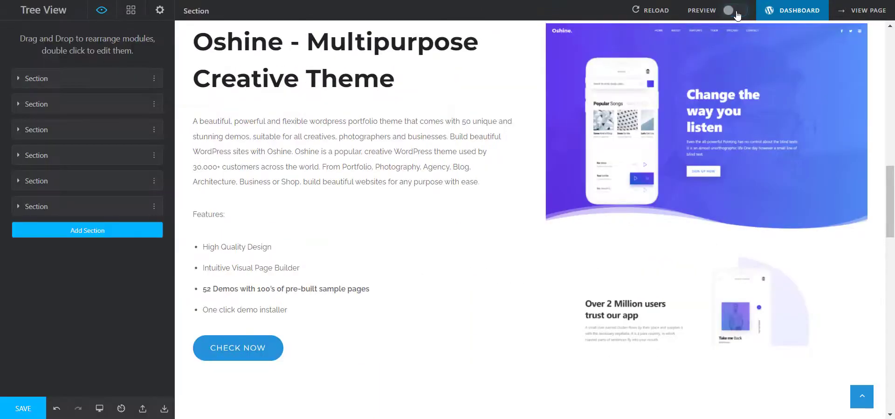
pyautogui.click(17, 409)
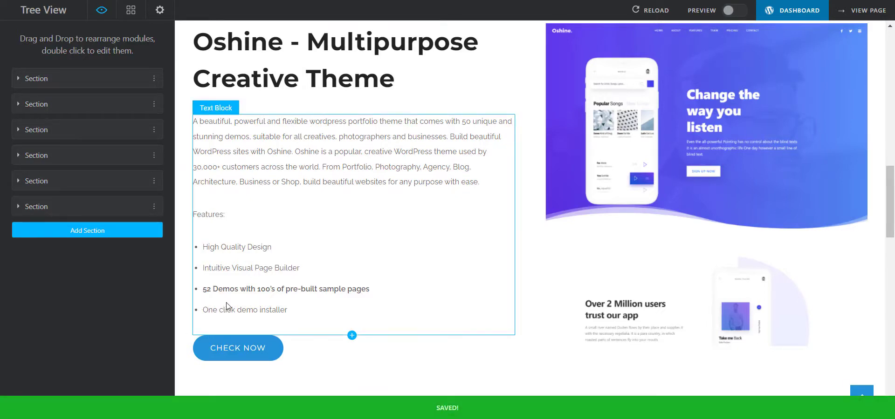
pyautogui.click(860, 10)
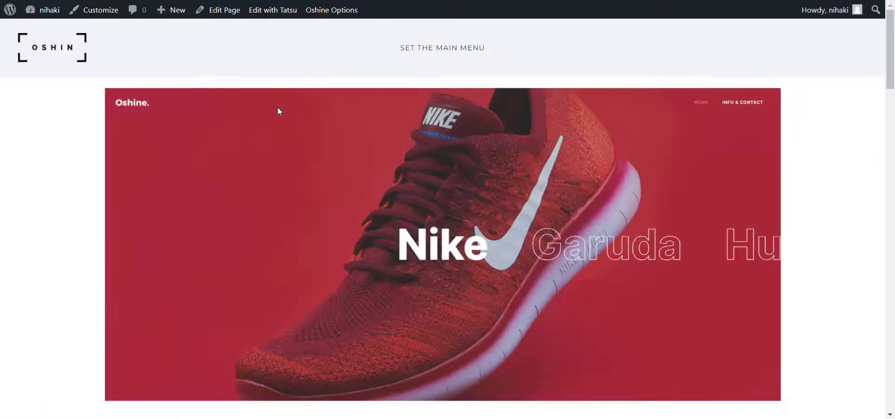
# Scroll the live Theme Shop page down toward the Oshine row's Check Now button
pyautogui.scroll(-15, 279, 111)
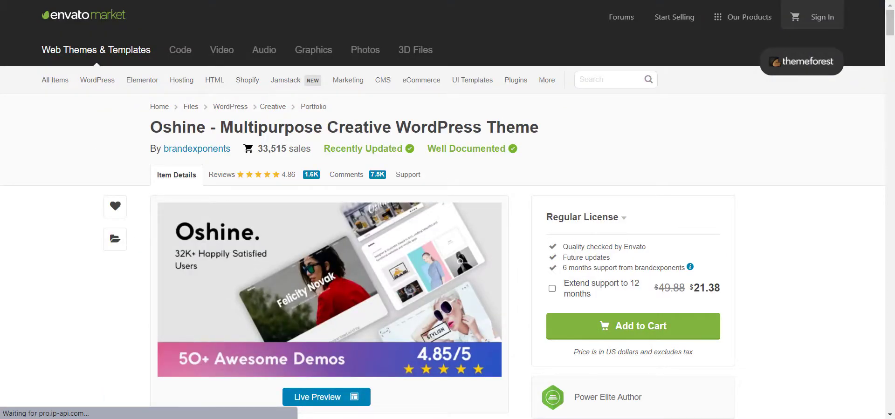
# Switch back to the Tatsu editor browser tab with Ctrl+Shift+Tab
pyautogui.hotkey('ctrl', 'shift', 'Tab')
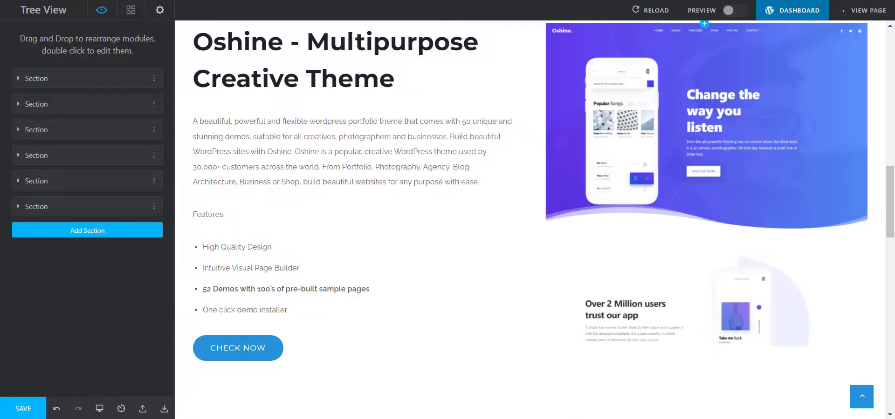